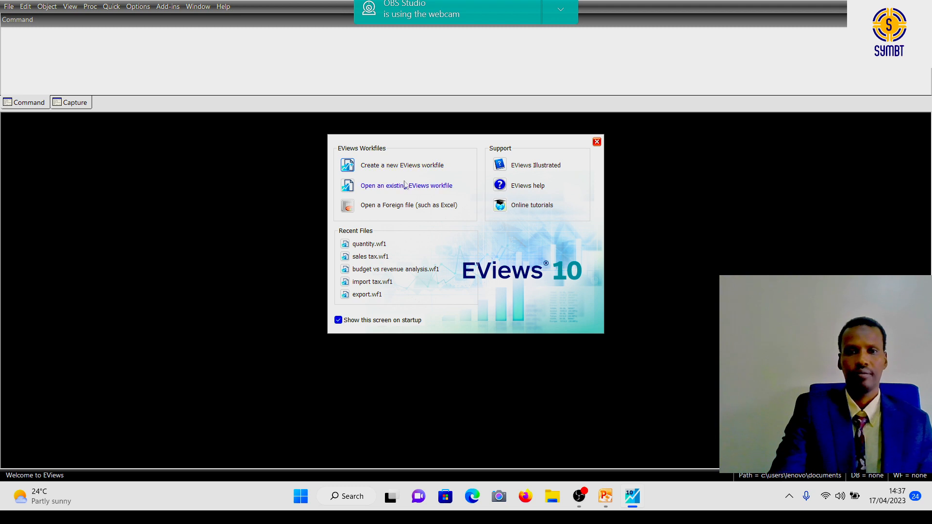
- Create an unstructured/undated workfile with 30 observations, named "quantity and price"
{"action": "left_click", "coordinate": [394, 166]}
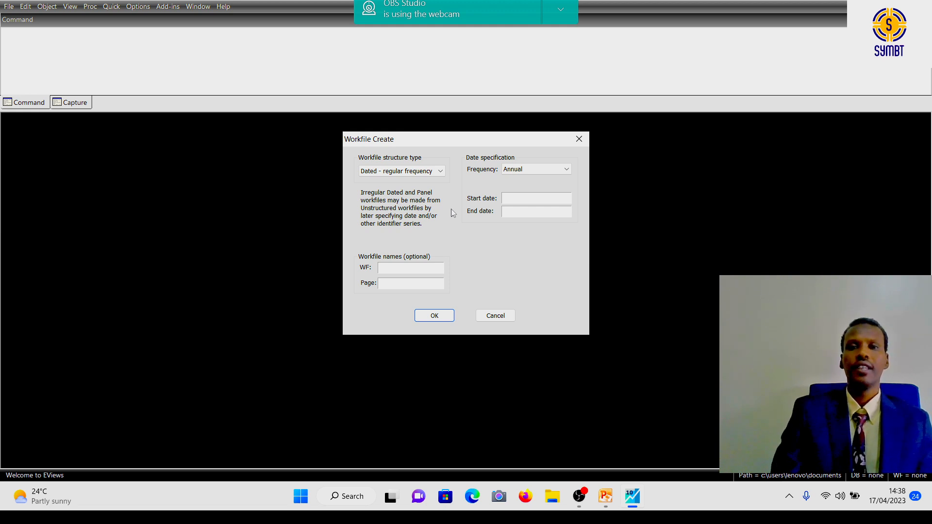
{"action": "left_click", "coordinate": [441, 171]}
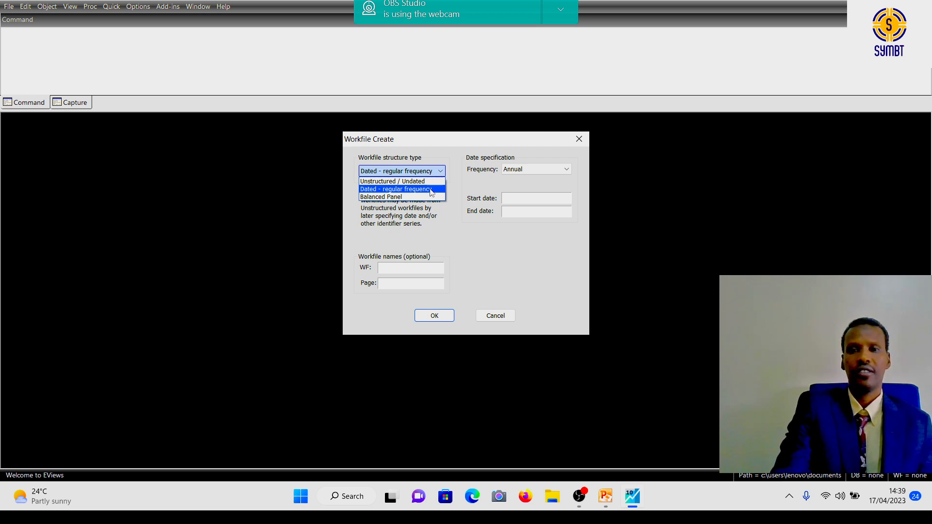
{"action": "left_click", "coordinate": [387, 182]}
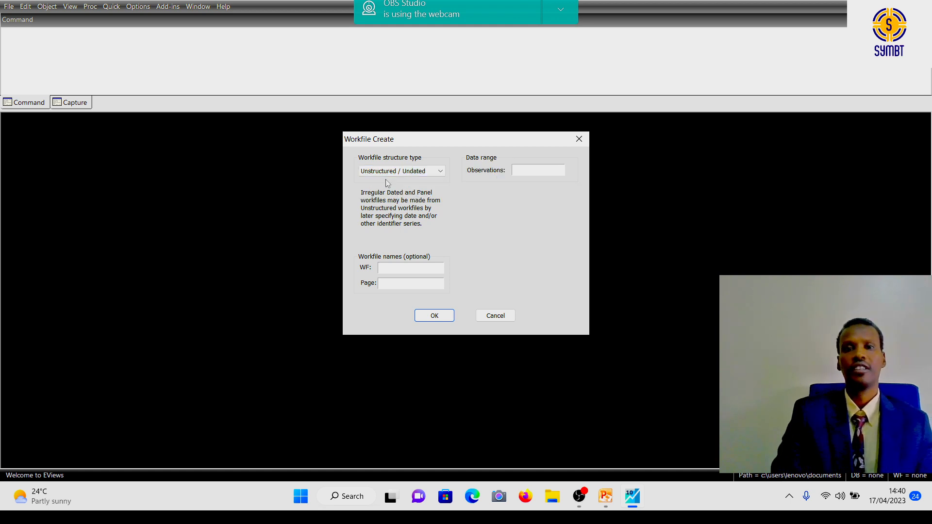
{"action": "left_click", "coordinate": [520, 170]}
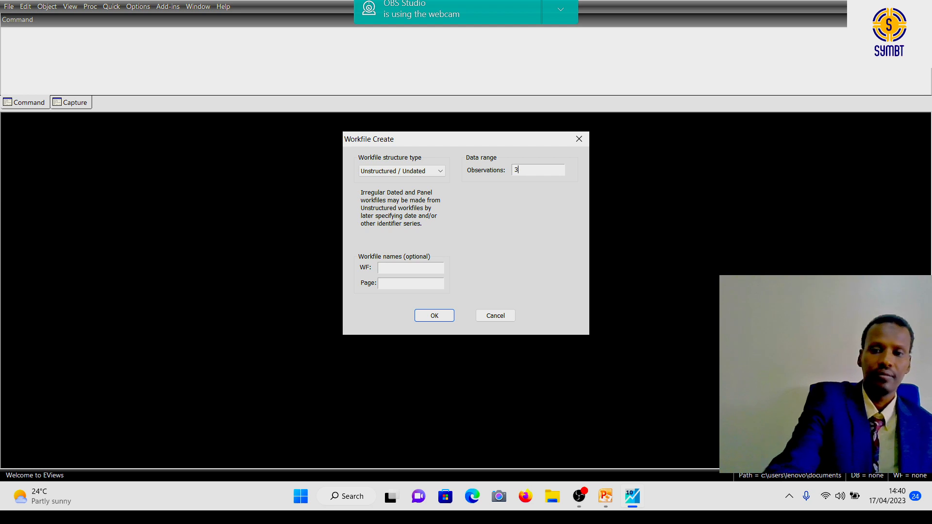
{"action": "type", "text": "30"}
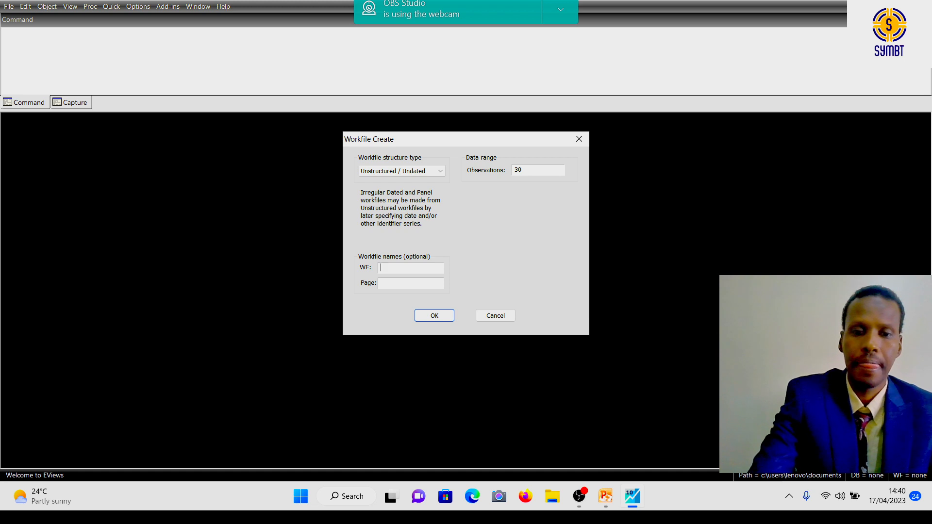
{"action": "type", "text": "qua"}
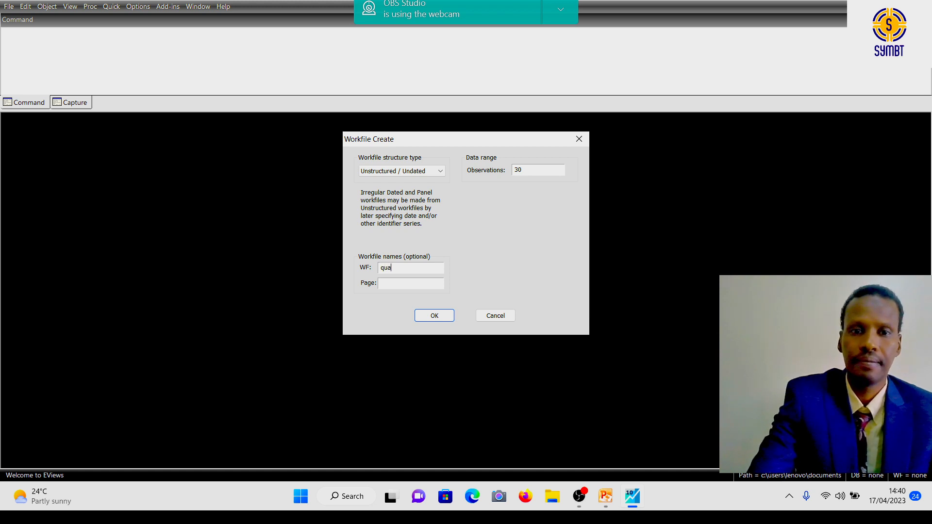
{"action": "type", "text": "ntity"}
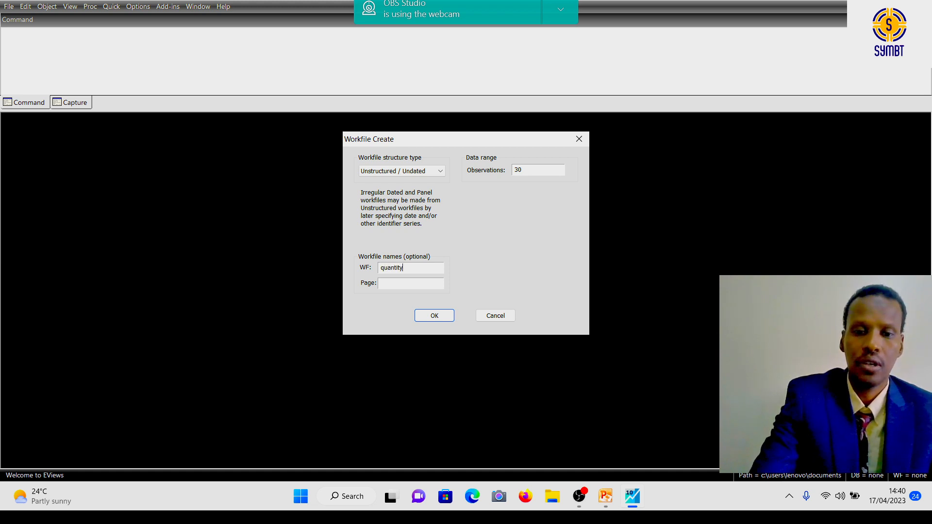
{"action": "type", "text": " and pr"}
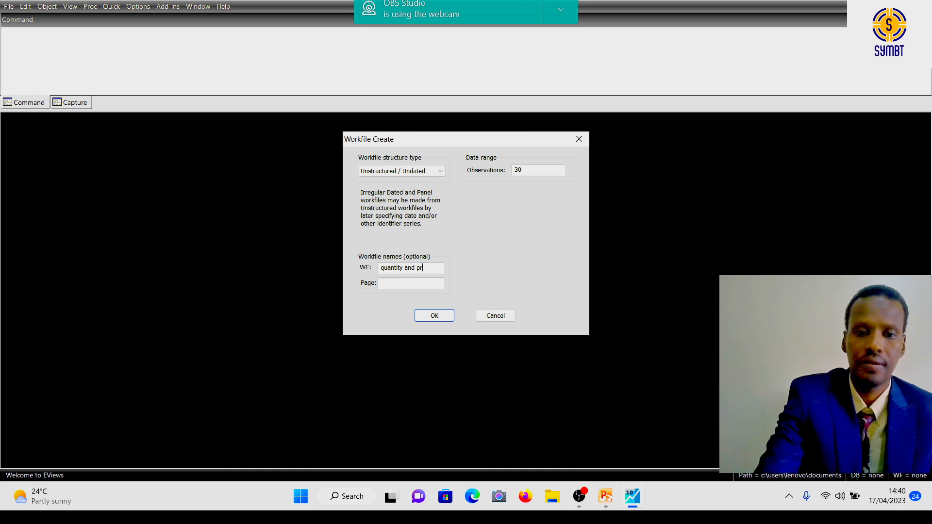
{"action": "type", "text": "ice"}
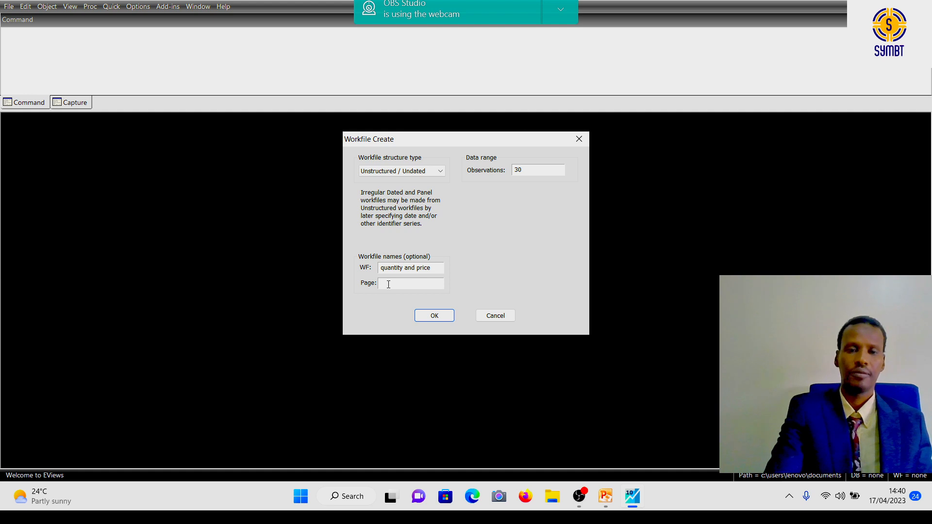
{"action": "left_click", "coordinate": [430, 316]}
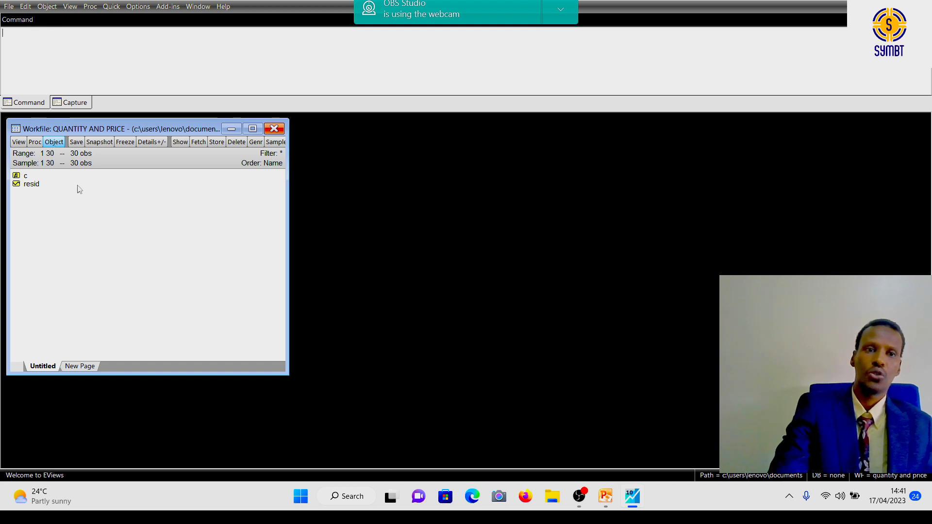
{"action": "left_click", "coordinate": [52, 142]}
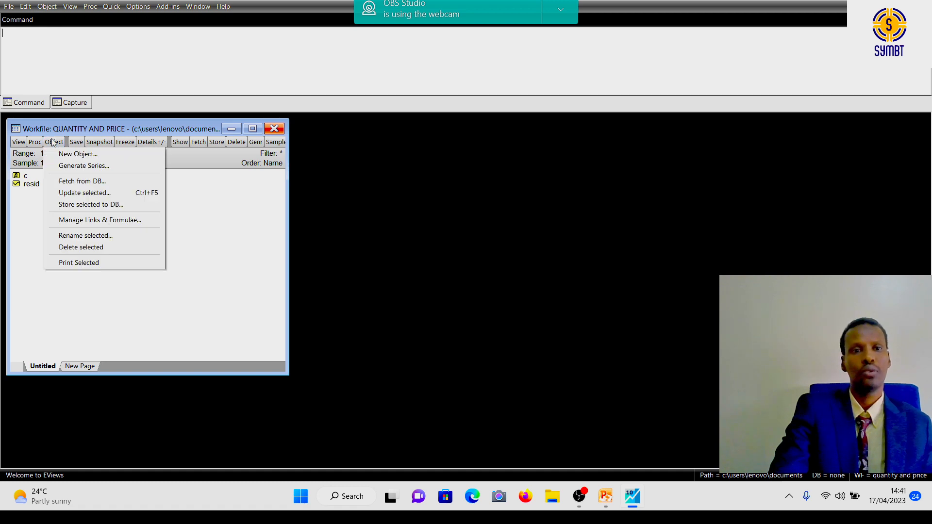
{"action": "left_click", "coordinate": [75, 156]}
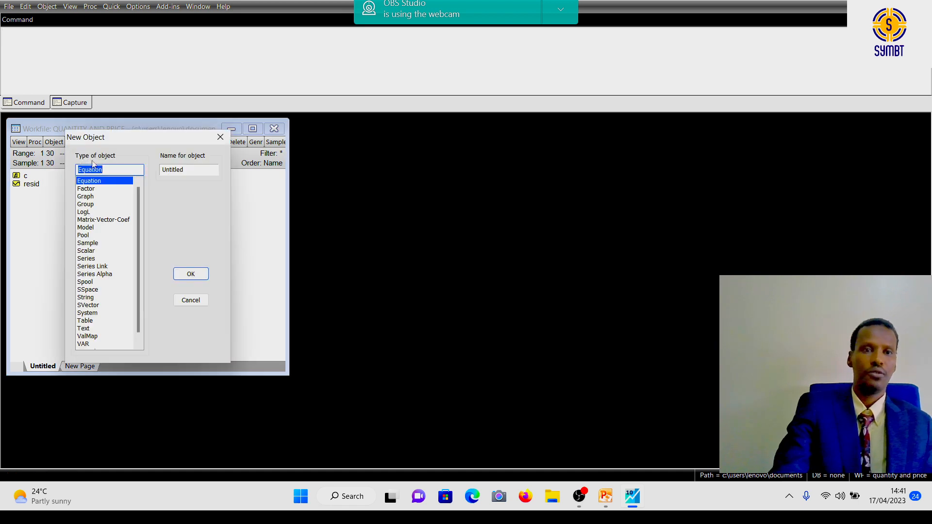
{"action": "left_click", "coordinate": [220, 137]}
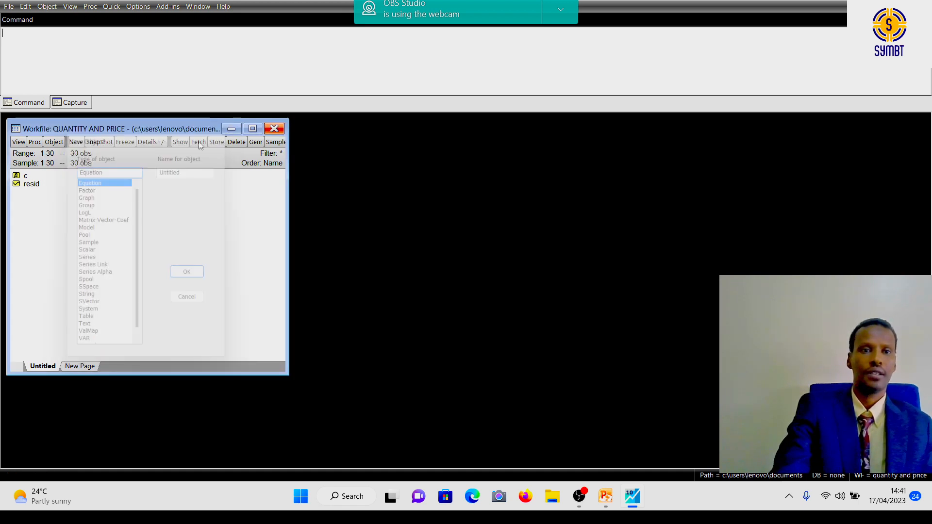
- Create a new series object named X in the workfile
{"action": "left_click", "coordinate": [52, 142]}
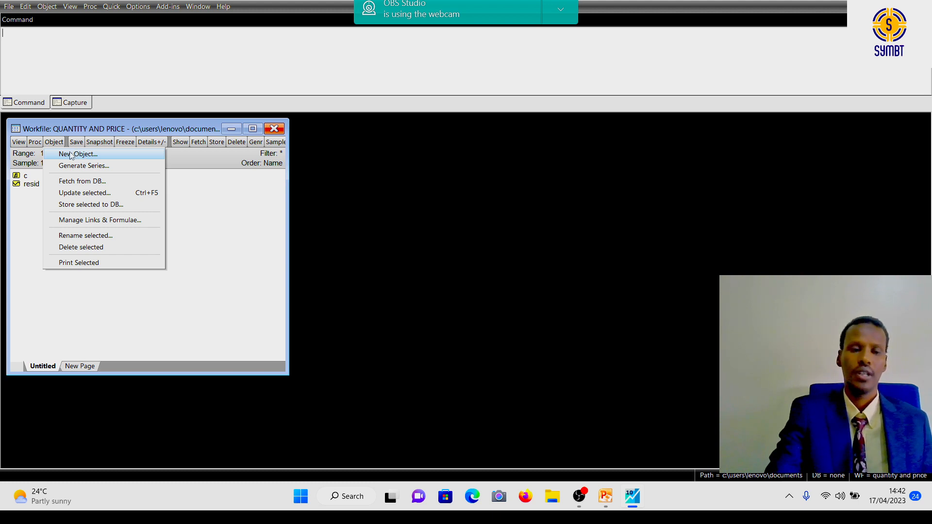
{"action": "left_click", "coordinate": [70, 155]}
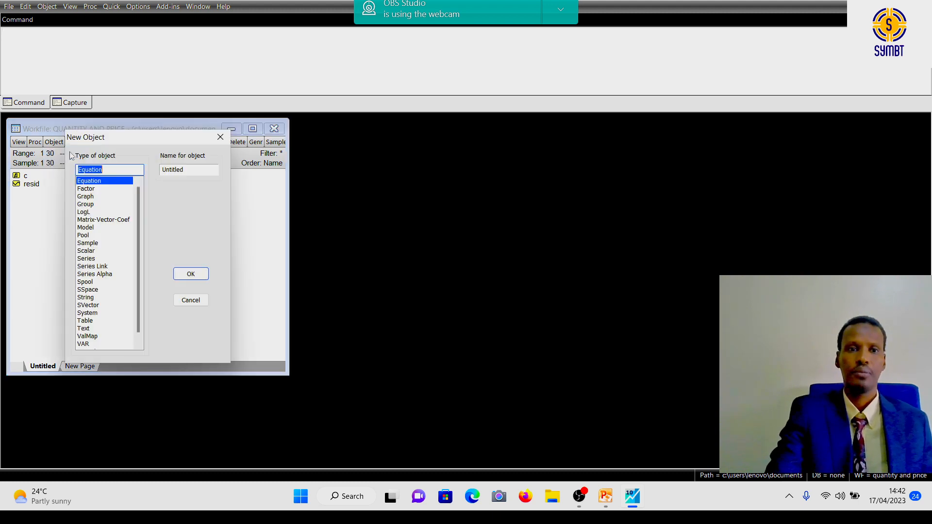
{"action": "left_click", "coordinate": [86, 259]}
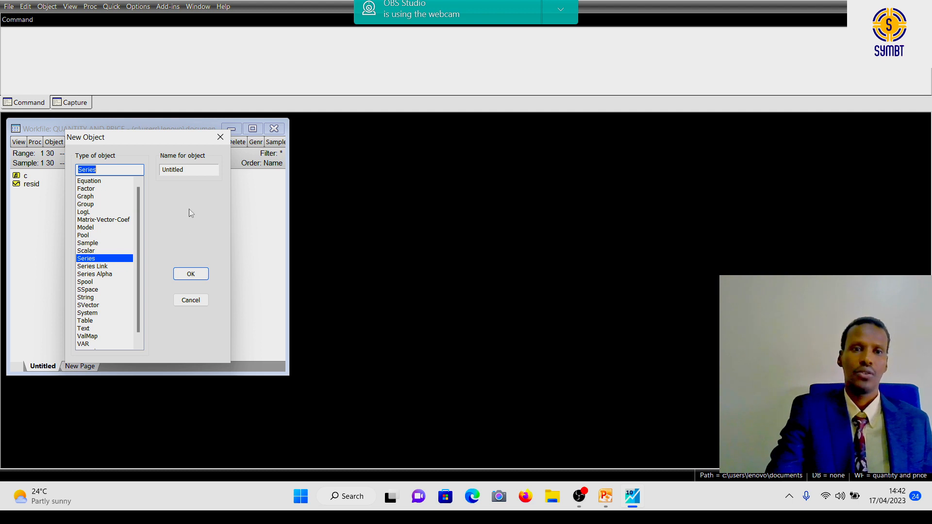
{"action": "left_click", "coordinate": [186, 171]}
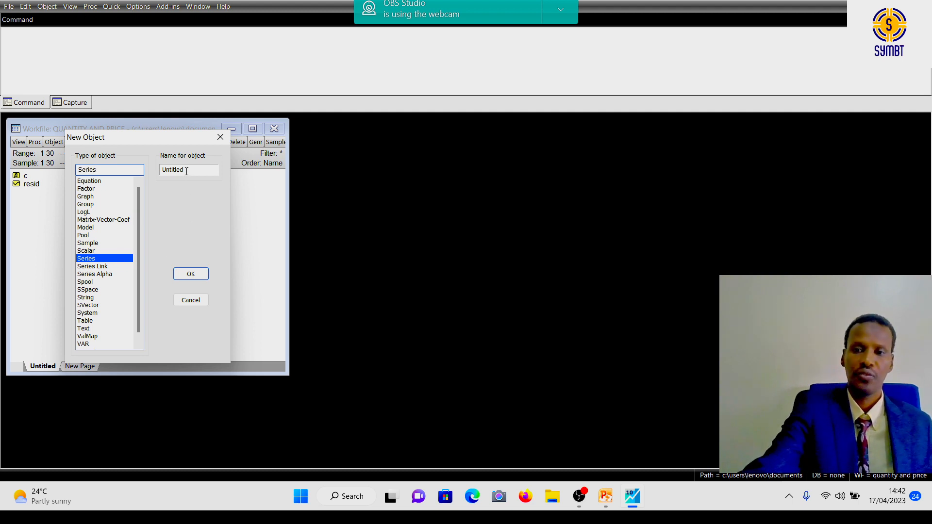
{"action": "key", "text": "BackSpace"}
{"action": "key", "text": "BackSpace"}
{"action": "key", "text": "BackSpace"}
{"action": "key", "text": "BackSpace"}
{"action": "key", "text": "BackSpace"}
{"action": "key", "text": "BackSpace"}
{"action": "key", "text": "BackSpace"}
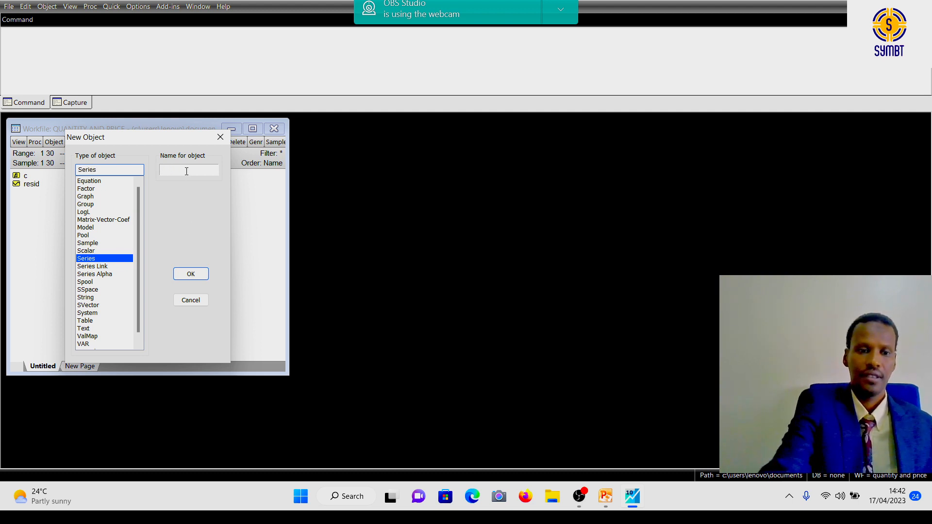
{"action": "type", "text": "X"}
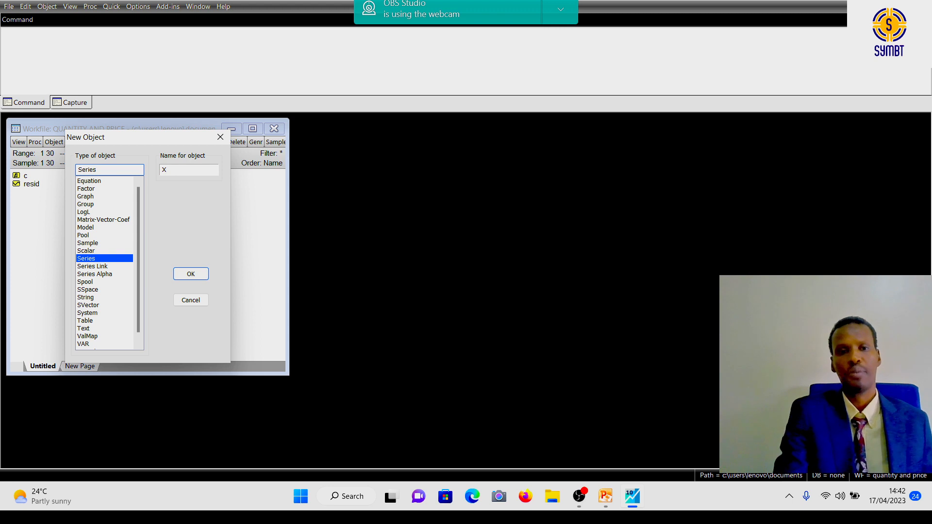
{"action": "left_click", "coordinate": [183, 275]}
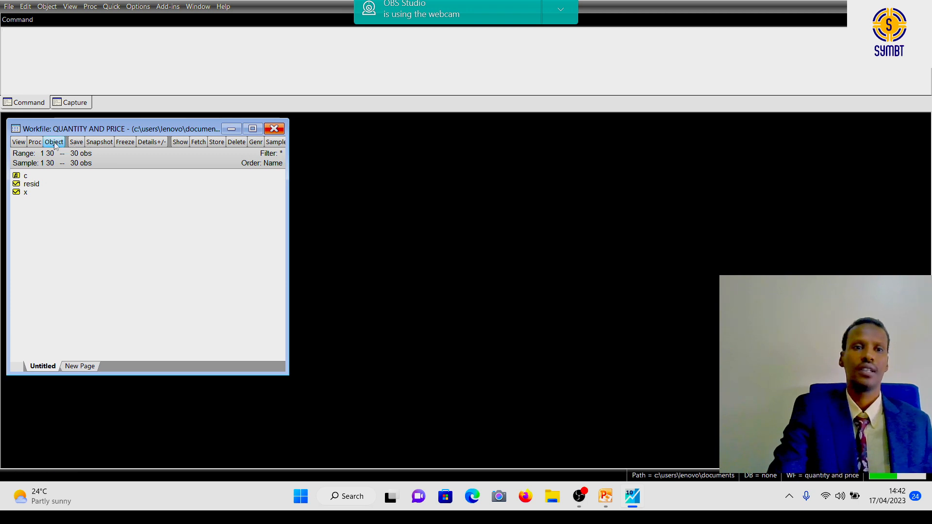
- Create a second series object named Y in the workfile
{"action": "left_click", "coordinate": [48, 7]}
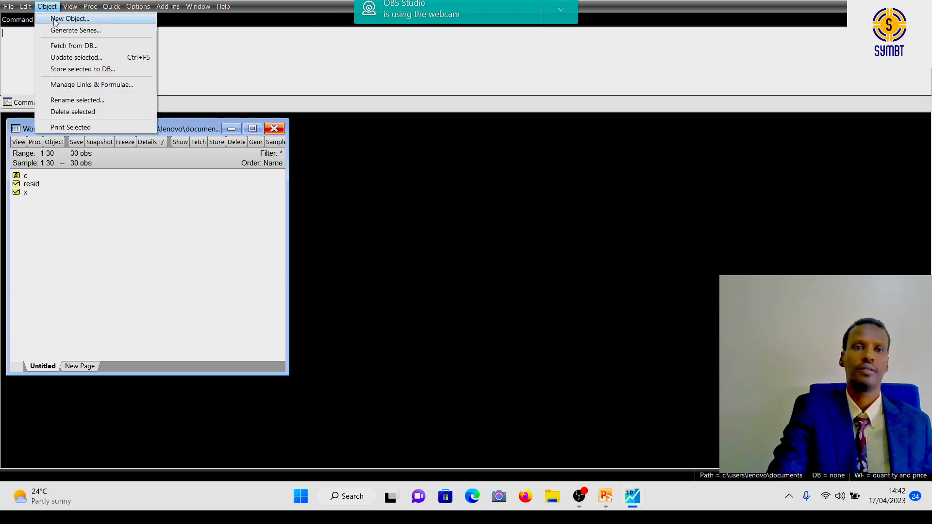
{"action": "left_click", "coordinate": [69, 18]}
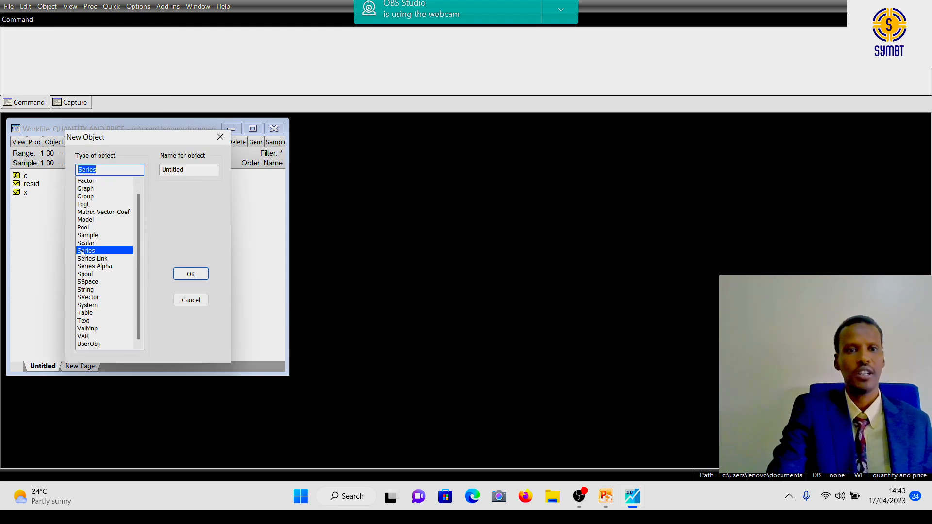
{"action": "left_click", "coordinate": [192, 171]}
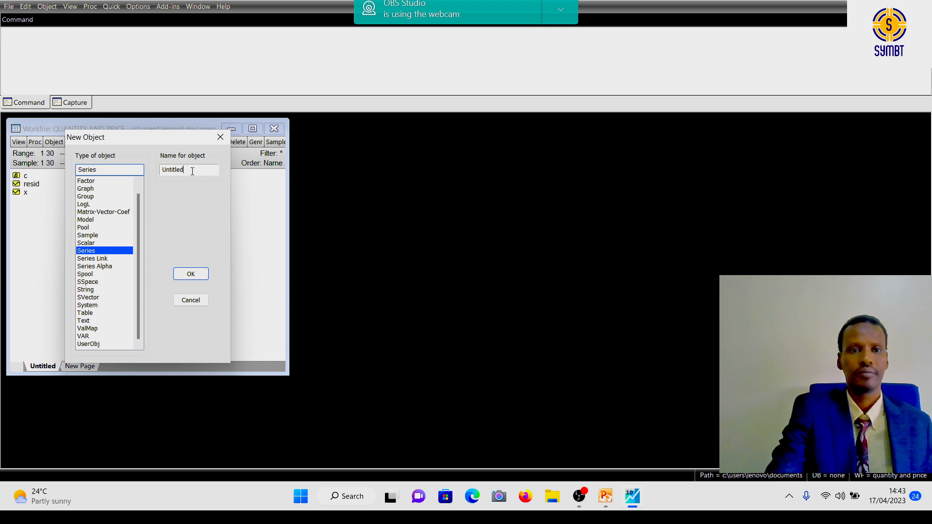
{"action": "key", "text": "BackSpace"}
{"action": "key", "text": "BackSpace"}
{"action": "key", "text": "BackSpace"}
{"action": "key", "text": "BackSpace"}
{"action": "key", "text": "BackSpace"}
{"action": "key", "text": "BackSpace"}
{"action": "key", "text": "BackSpace"}
{"action": "key", "text": "BackSpace"}
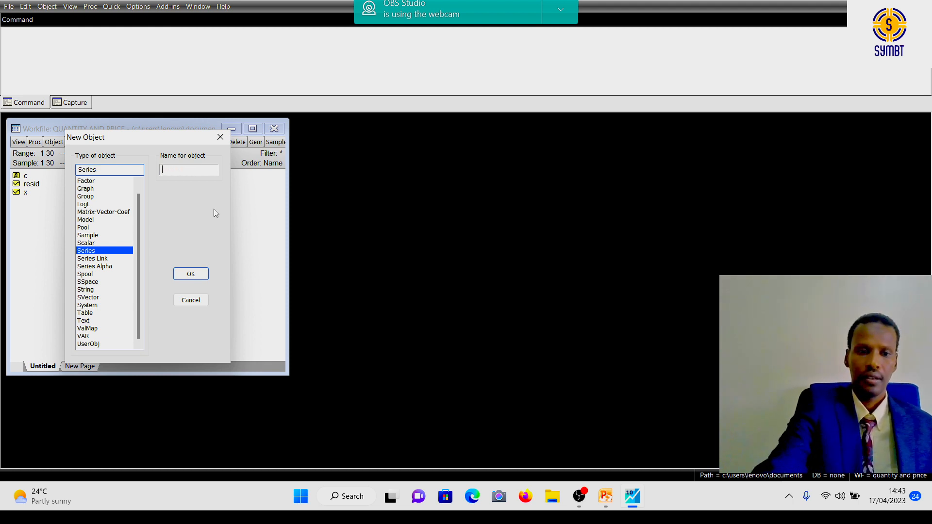
{"action": "type", "text": "Y"}
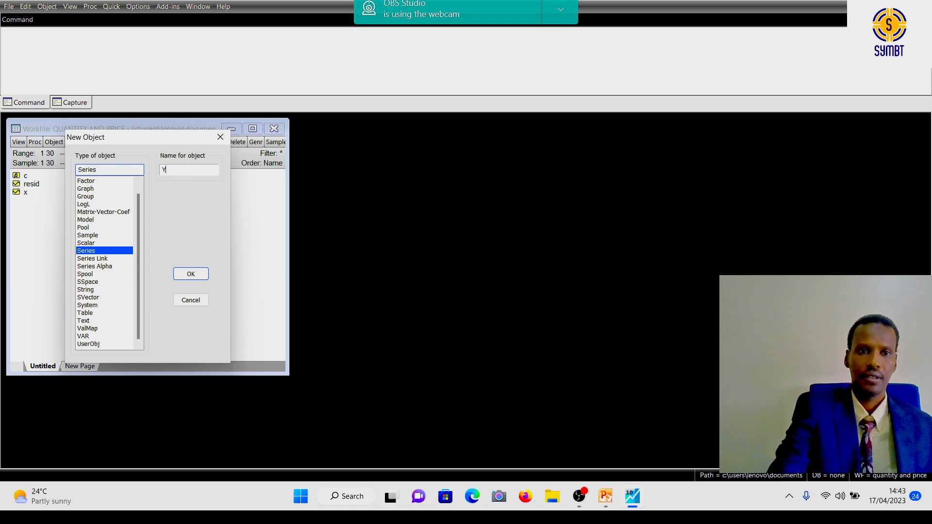
{"action": "left_click", "coordinate": [187, 273]}
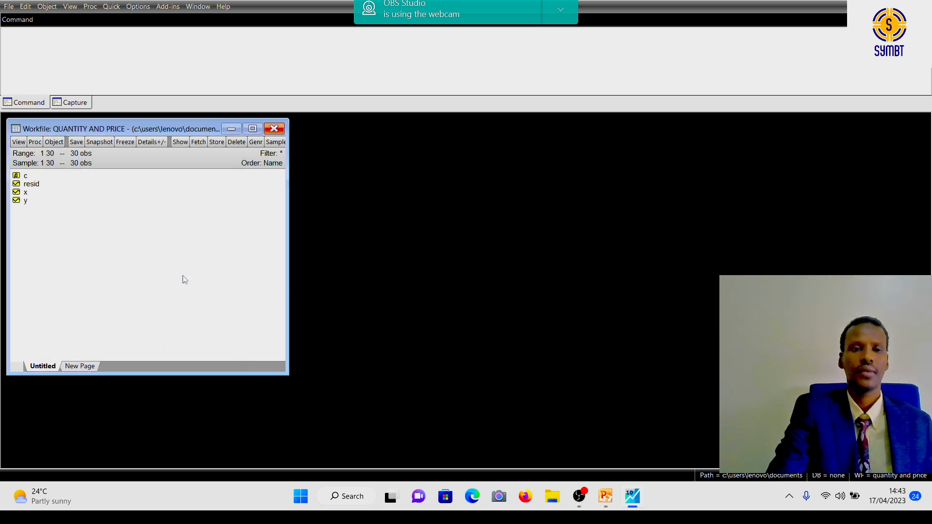
{"action": "left_click", "coordinate": [27, 194]}
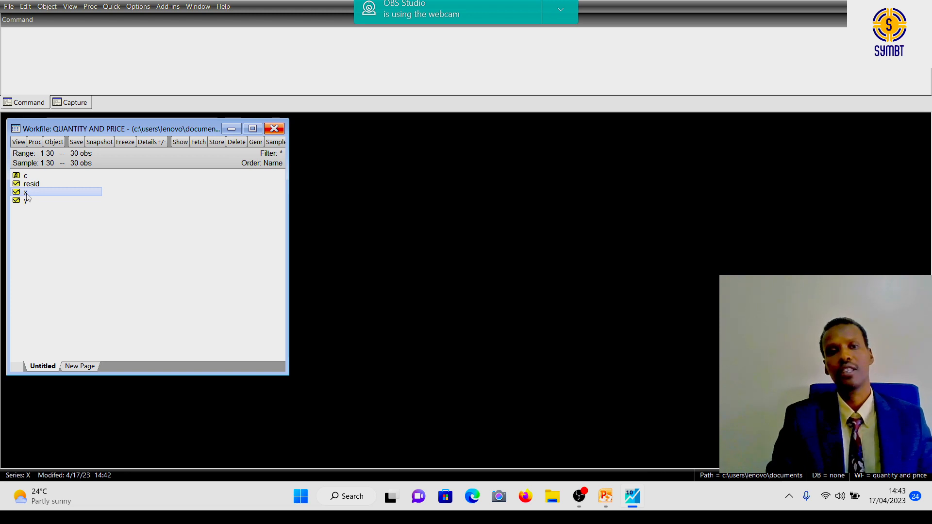
{"action": "double_click", "coordinate": [27, 194]}
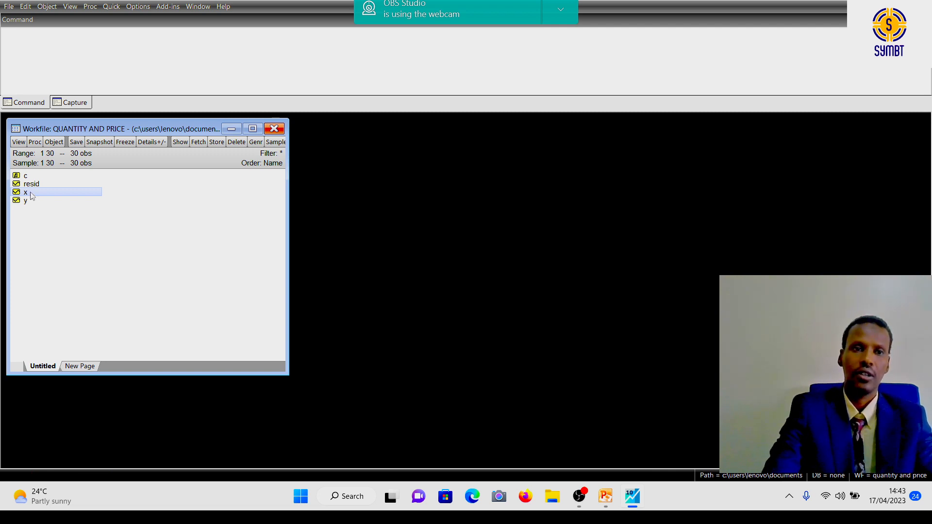
{"action": "left_click", "coordinate": [31, 195]}
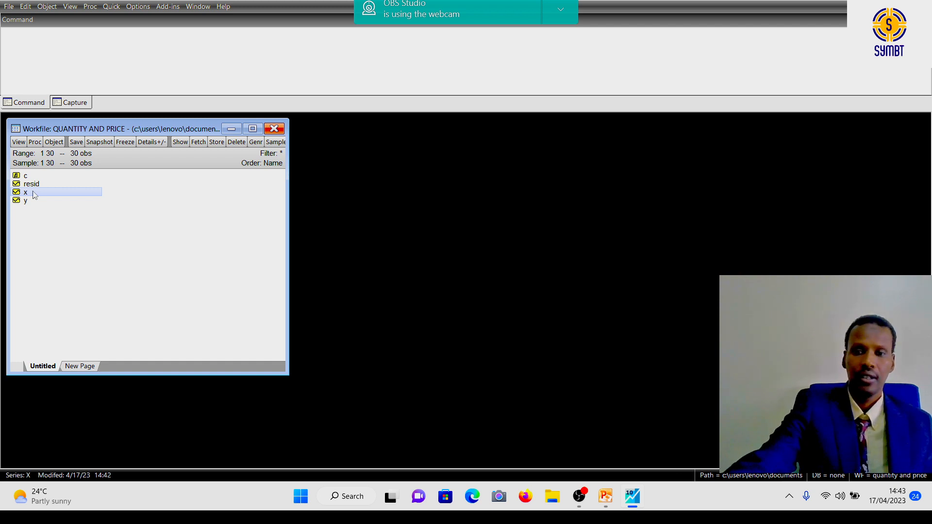
{"action": "key", "text": "shift+Down"}
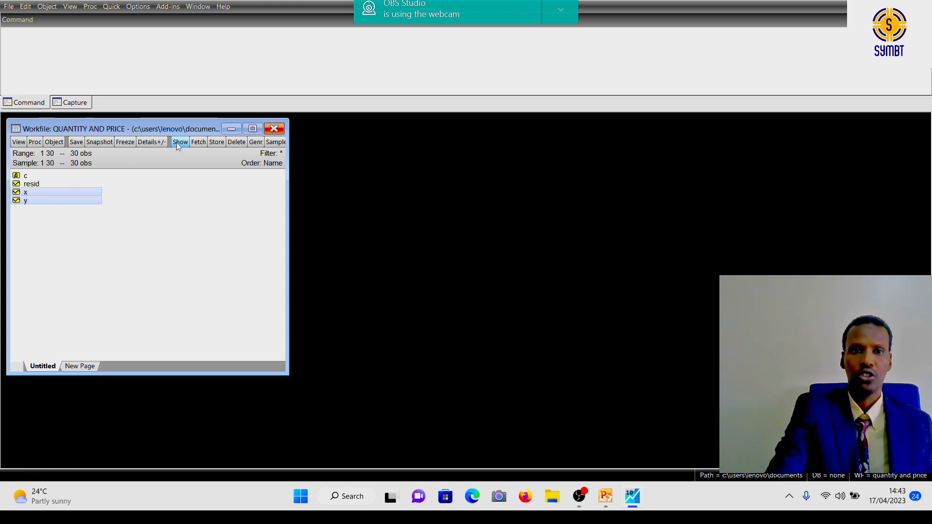
{"action": "left_click", "coordinate": [123, 194]}
- Show series x and y together in a single group window and maximize that window
{"action": "left_click", "coordinate": [36, 193]}
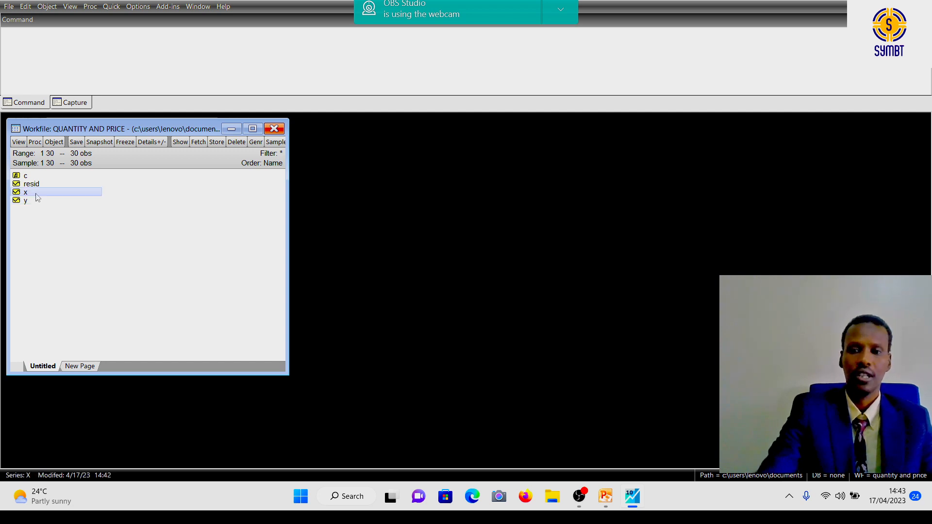
{"action": "left_click", "coordinate": [38, 200], "text": "ctrl"}
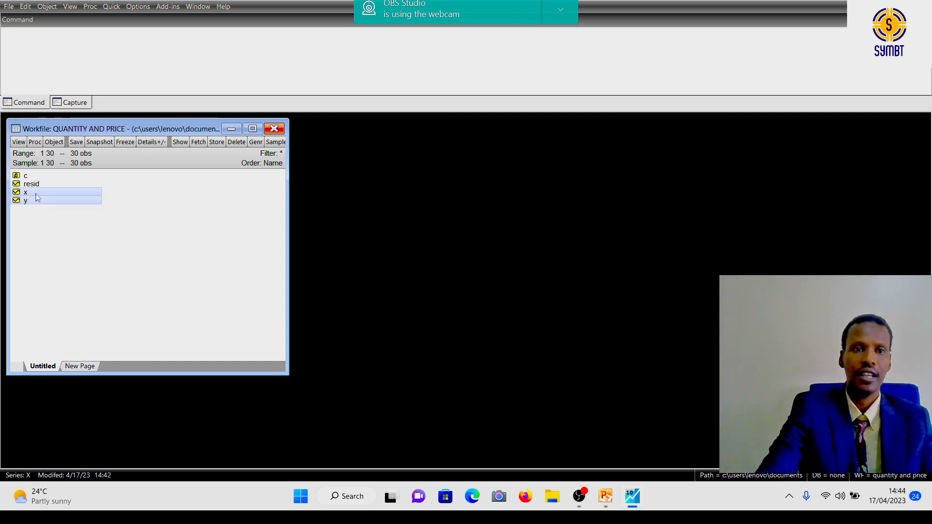
{"action": "left_click", "coordinate": [180, 143]}
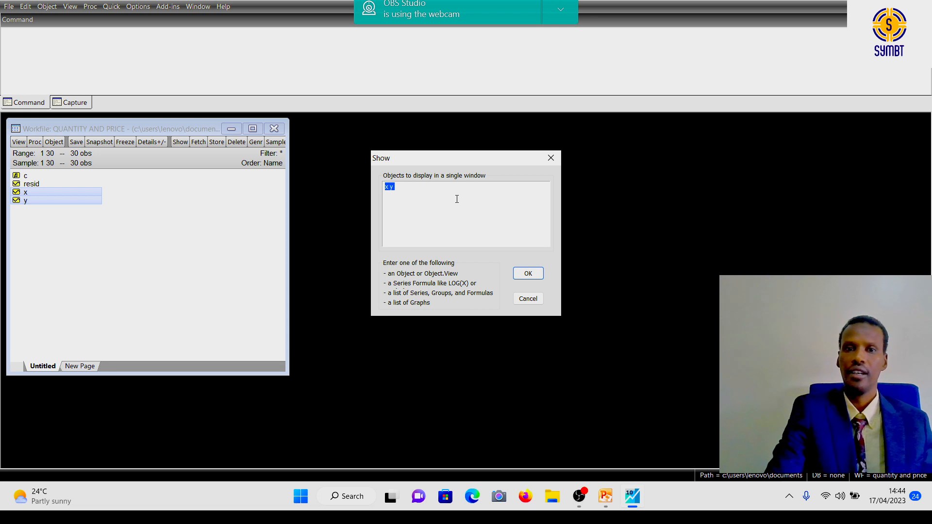
{"action": "left_click", "coordinate": [524, 275]}
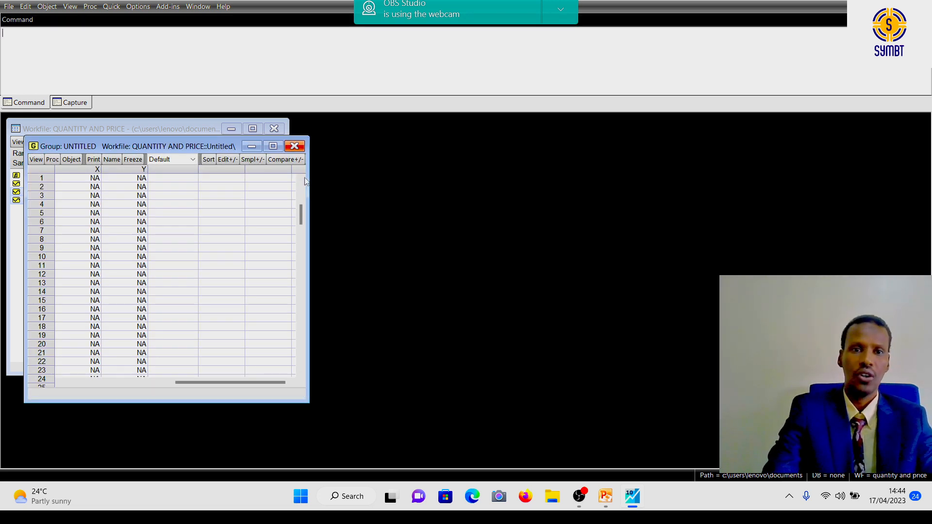
{"action": "left_click", "coordinate": [272, 147]}
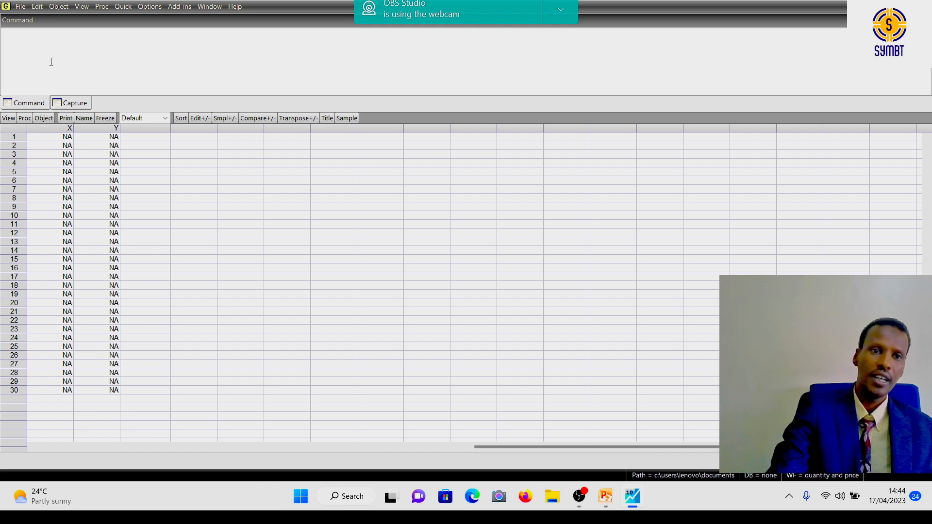
- Turn on editing for the group spreadsheet and enter 10 in series X for observations 1 to 5
{"action": "left_click", "coordinate": [30, 58]}
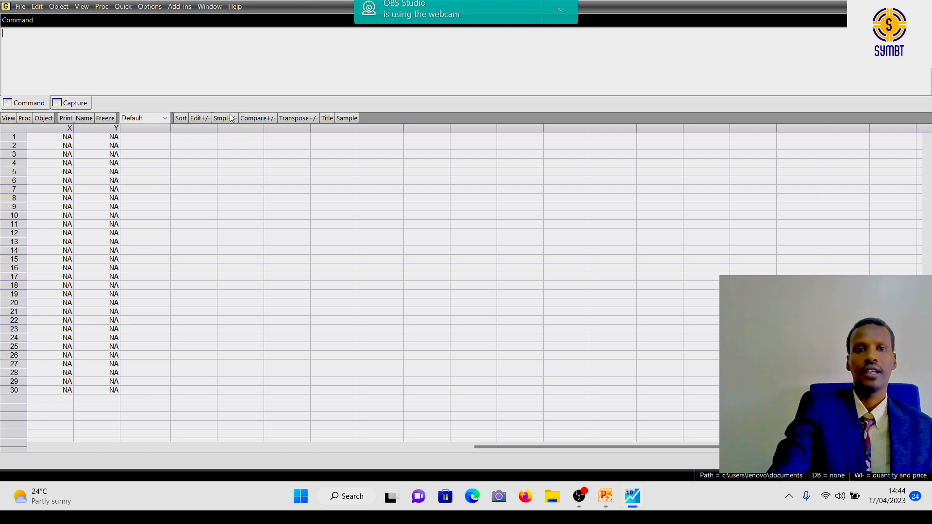
{"action": "left_click", "coordinate": [196, 120]}
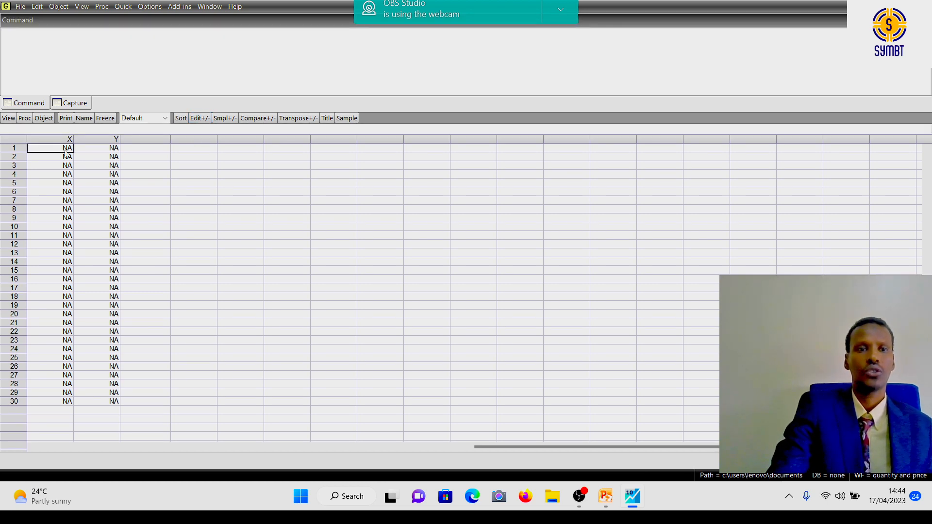
{"action": "left_click", "coordinate": [60, 152]}
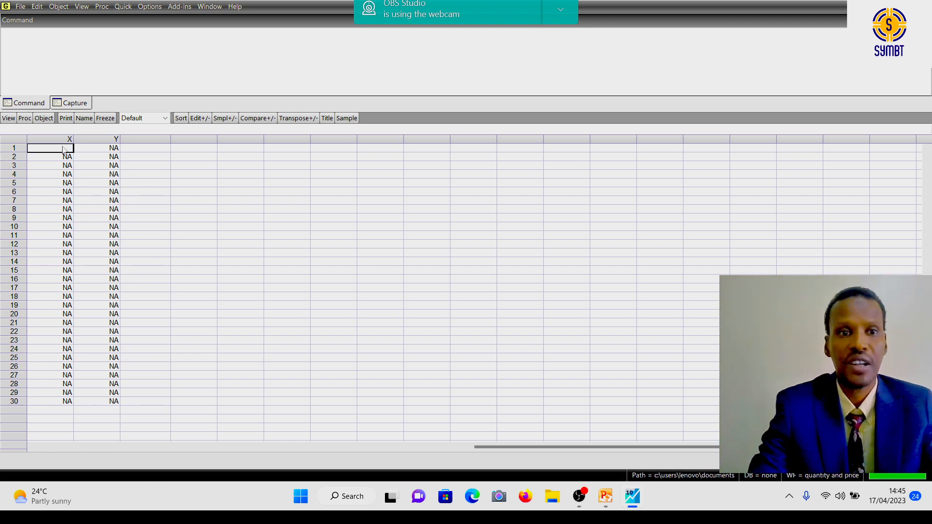
{"action": "type", "text": "10"}
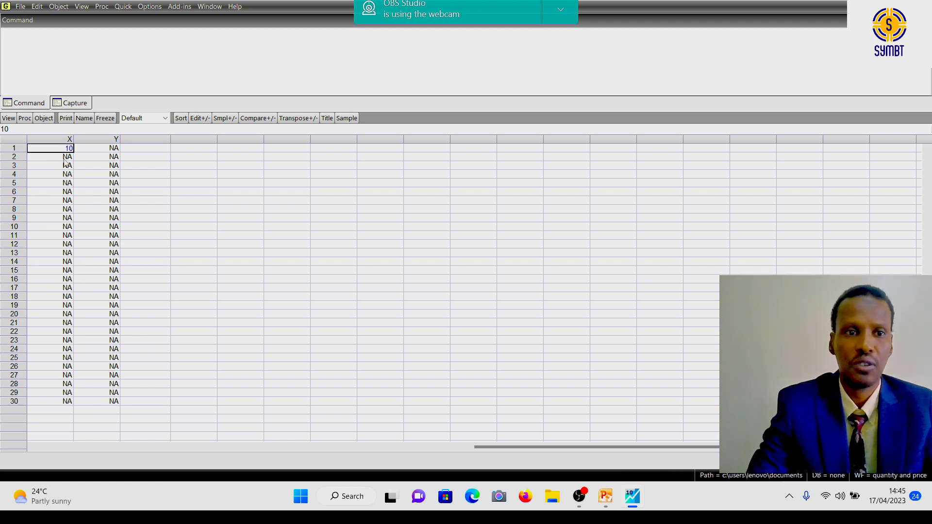
{"action": "key", "text": "Return"}
{"action": "type", "text": "10"}
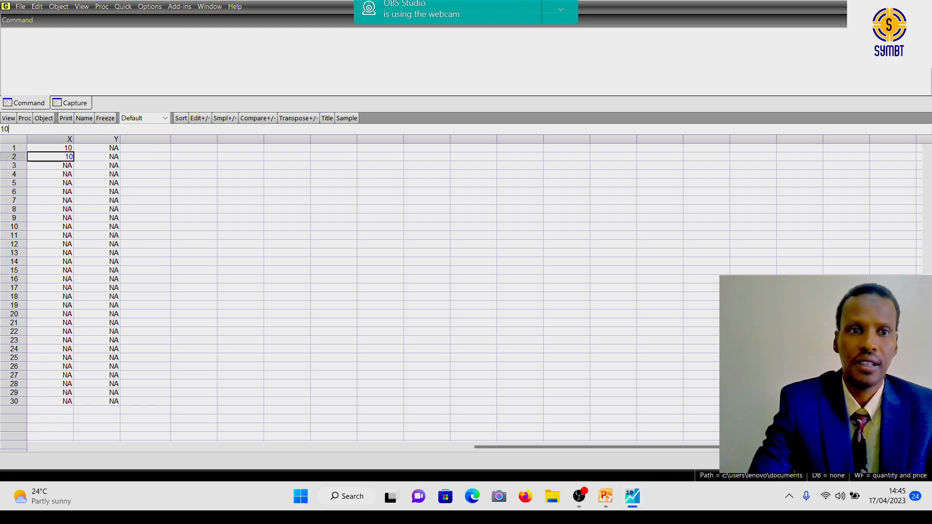
{"action": "left_click", "coordinate": [64, 167]}
{"action": "type", "text": "1"}
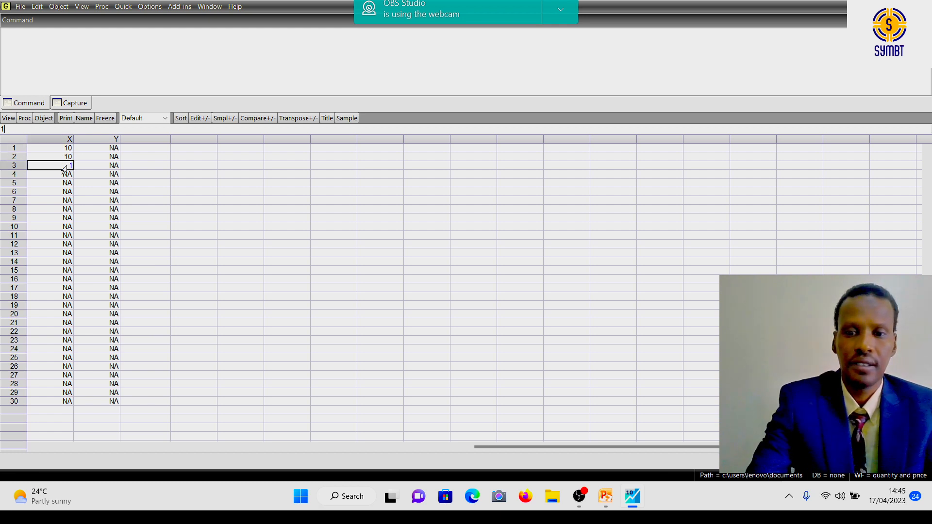
{"action": "type", "text": "0"}
{"action": "left_click", "coordinate": [66, 177]}
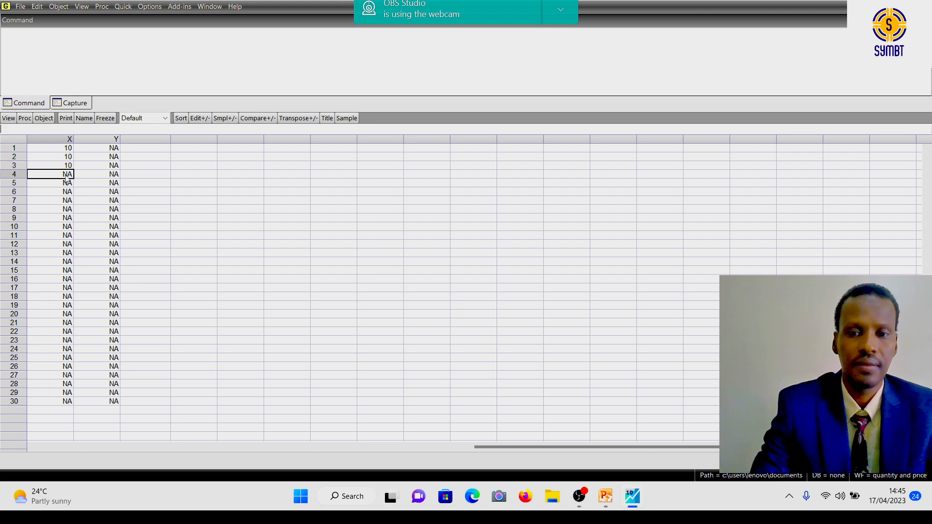
{"action": "type", "text": "10"}
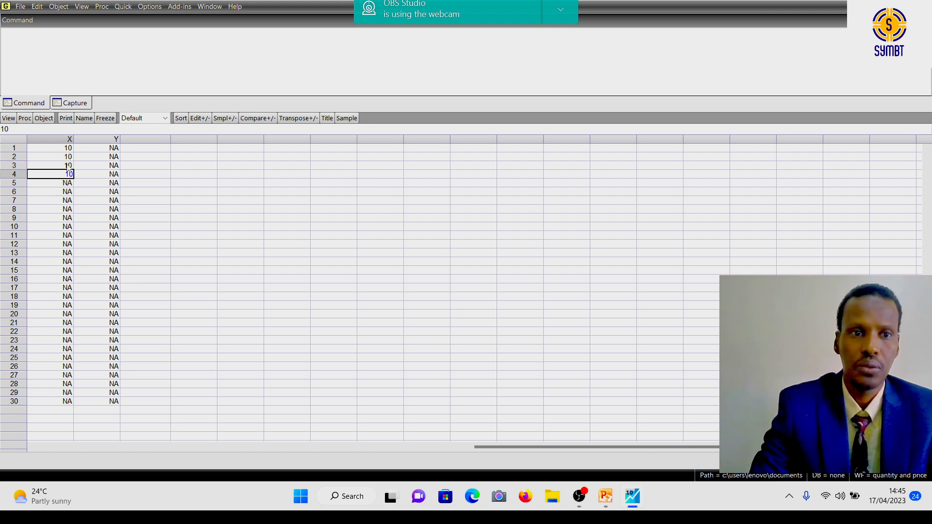
{"action": "left_click", "coordinate": [67, 183]}
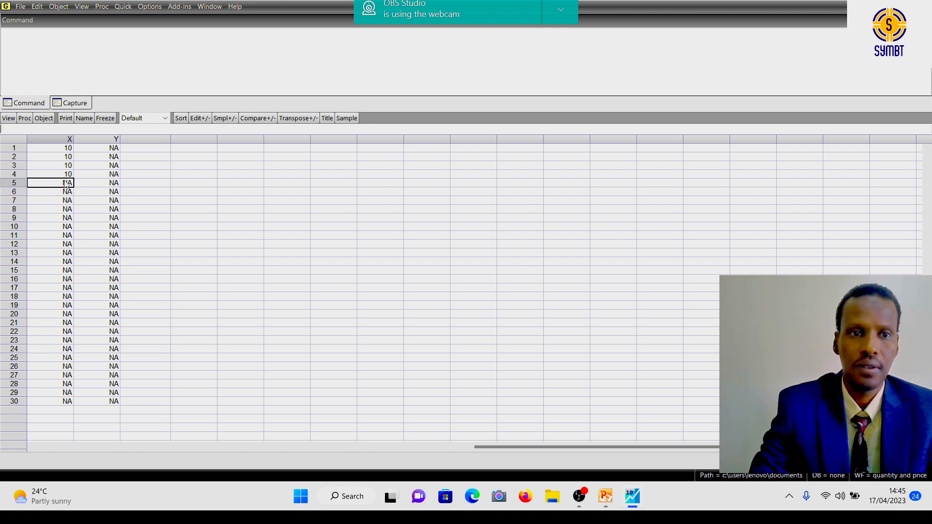
{"action": "type", "text": "10"}
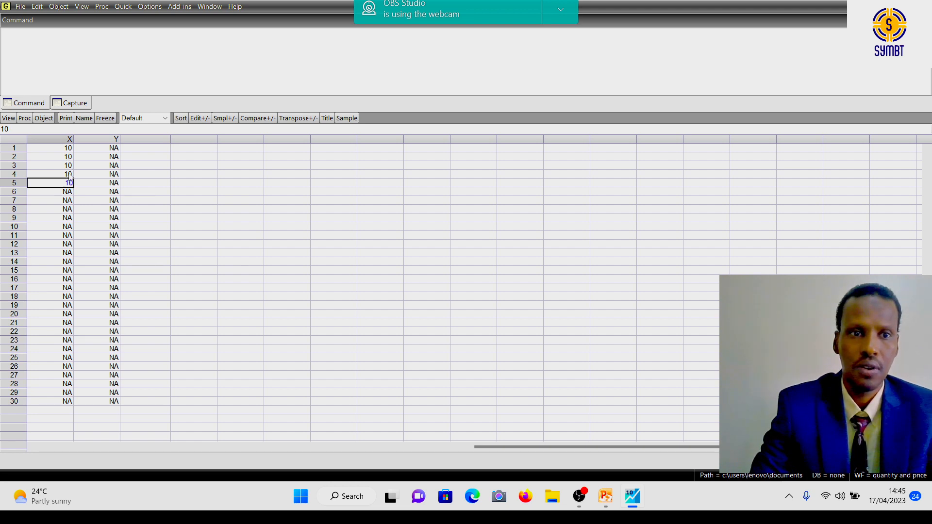
- Enter the value 11 in series X for observations 6 to 10
{"action": "left_click", "coordinate": [62, 193]}
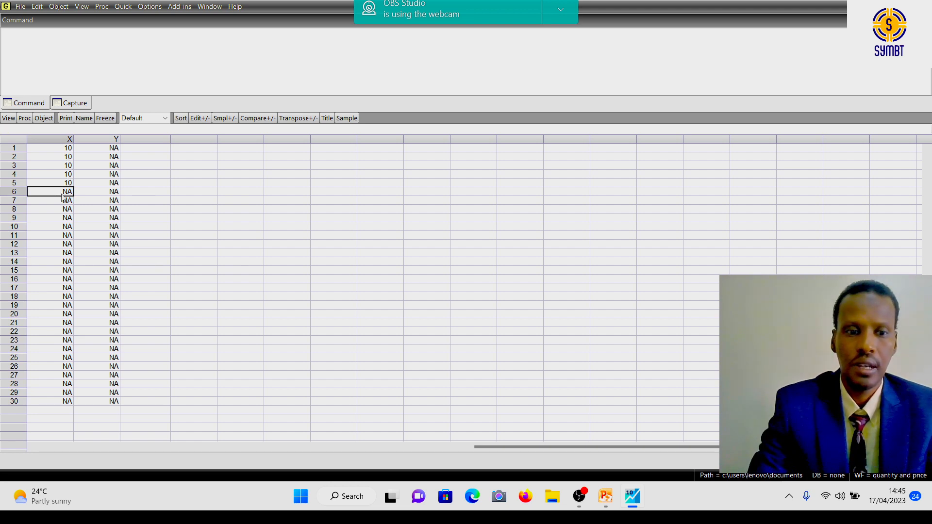
{"action": "type", "text": "11"}
{"action": "left_click", "coordinate": [63, 201]}
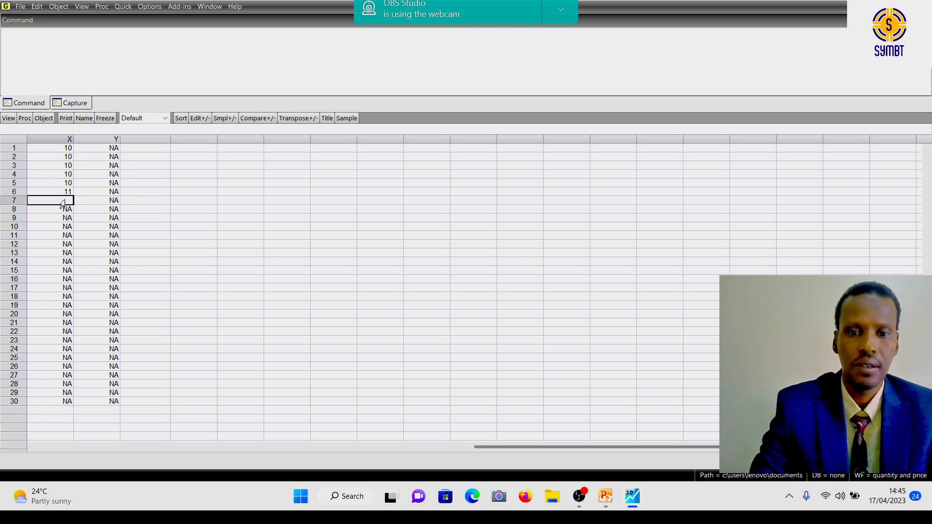
{"action": "left_click", "coordinate": [65, 209]}
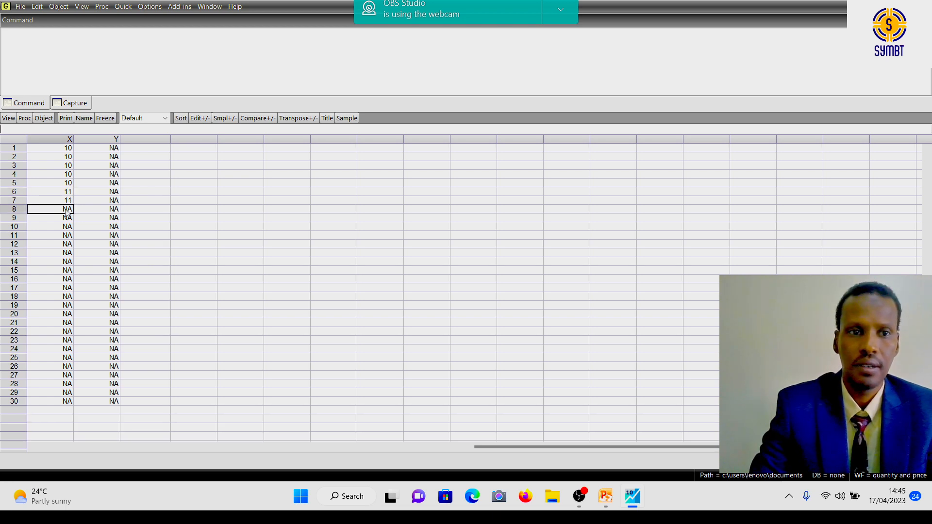
{"action": "type", "text": "11"}
{"action": "left_click", "coordinate": [66, 219]}
{"action": "type", "text": "11"}
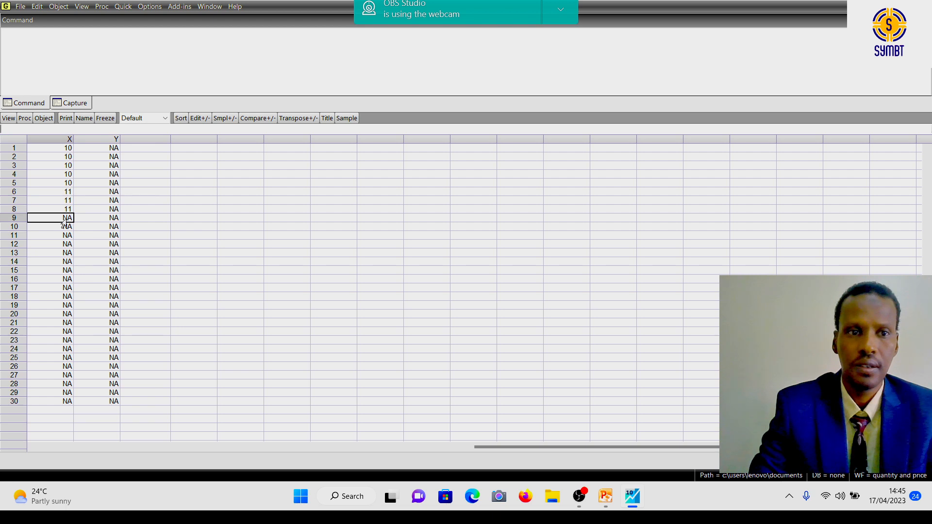
{"action": "left_click", "coordinate": [67, 228]}
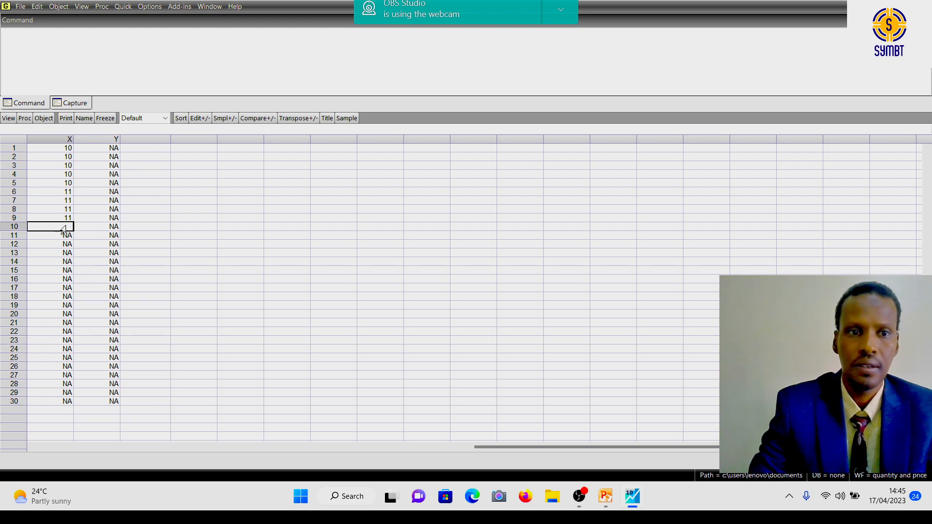
{"action": "type", "text": "11"}
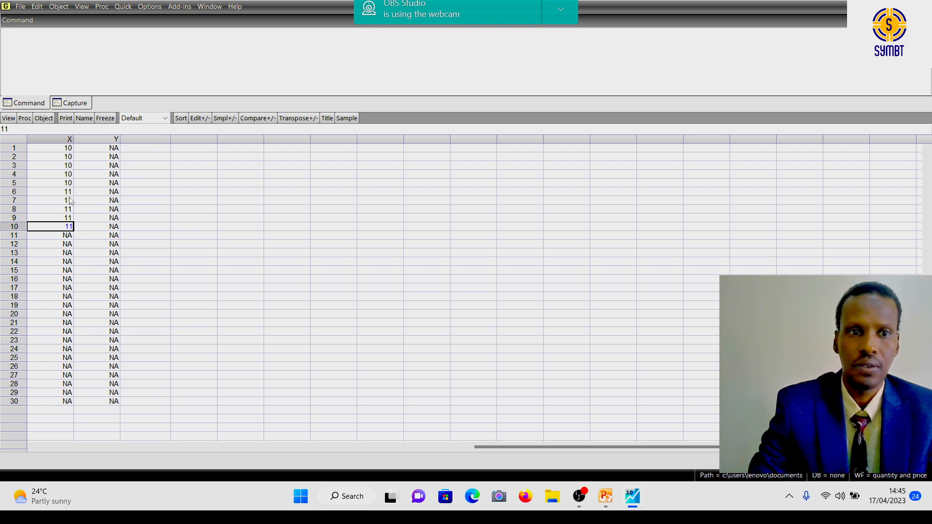
- Enter the value 12 in series X for observations 11 to 15
{"action": "left_click", "coordinate": [60, 236]}
{"action": "type", "text": "1"}
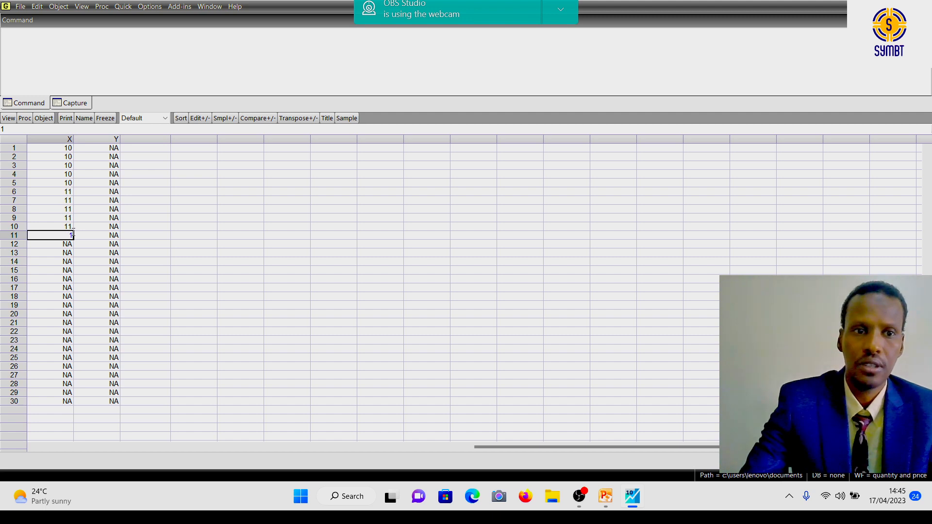
{"action": "type", "text": "12"}
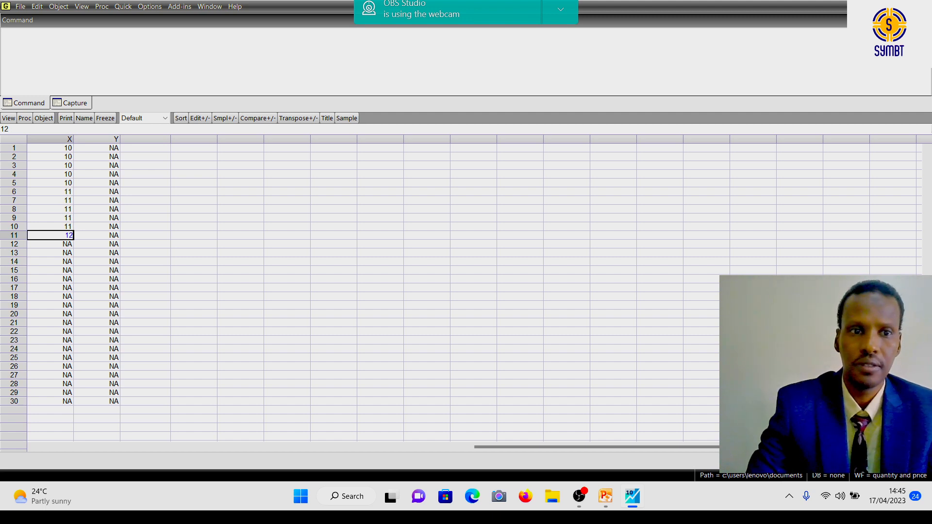
{"action": "left_click", "coordinate": [63, 245]}
{"action": "type", "text": "12"}
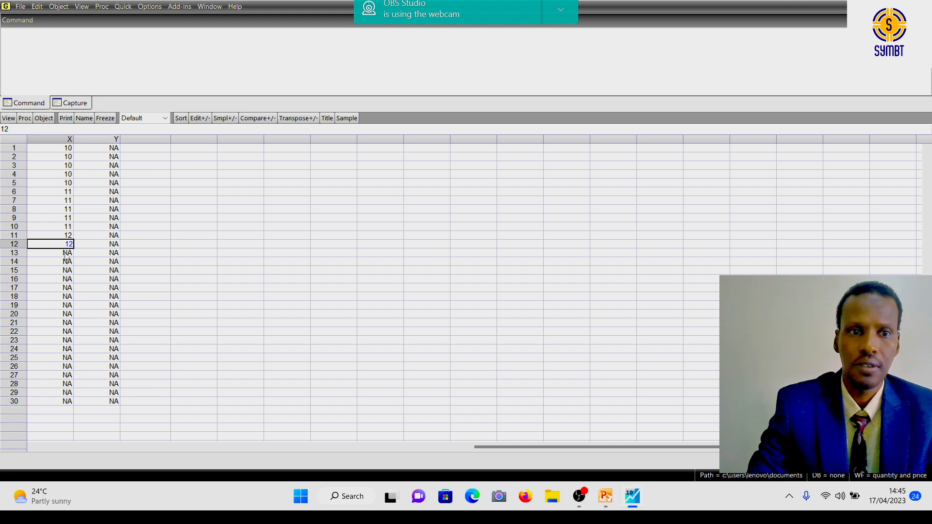
{"action": "left_click", "coordinate": [62, 256]}
{"action": "type", "text": "12"}
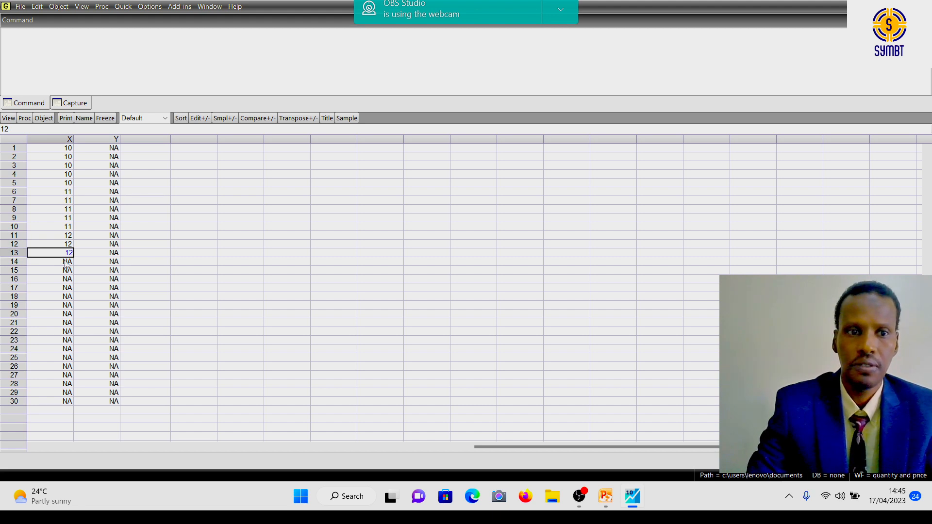
{"action": "left_click", "coordinate": [63, 262]}
{"action": "type", "text": "12"}
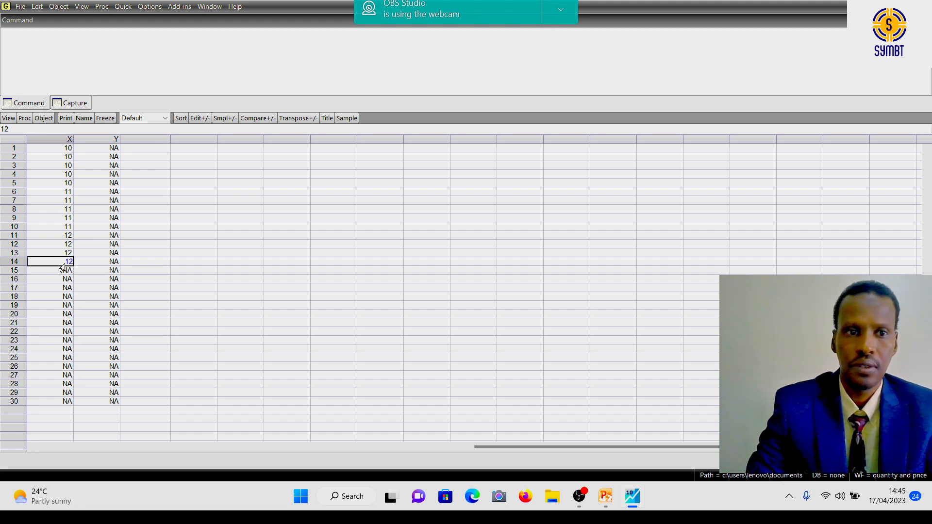
{"action": "left_click", "coordinate": [65, 273]}
{"action": "type", "text": "12"}
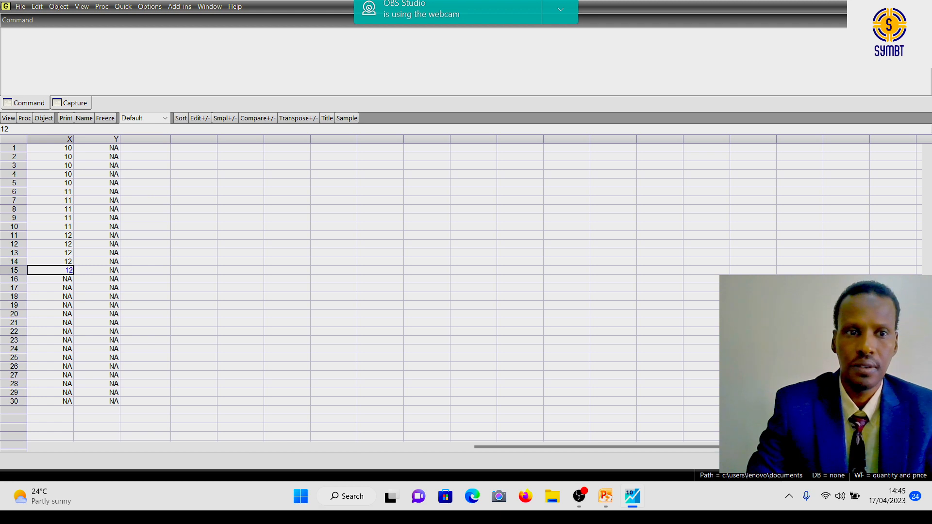
- Enter the value 13 in series X for observations 16 to 20
{"action": "left_click", "coordinate": [60, 280]}
{"action": "type", "text": "13"}
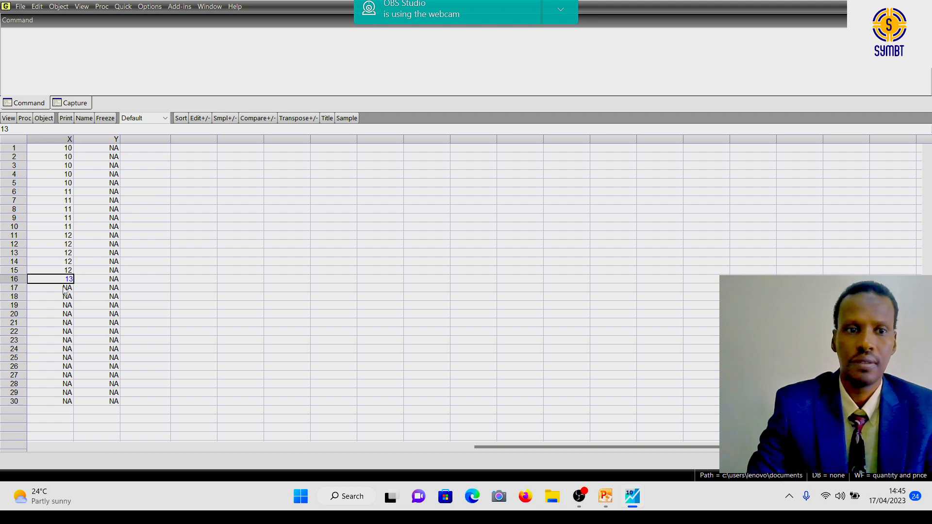
{"action": "left_click", "coordinate": [62, 286]}
{"action": "type", "text": "13"}
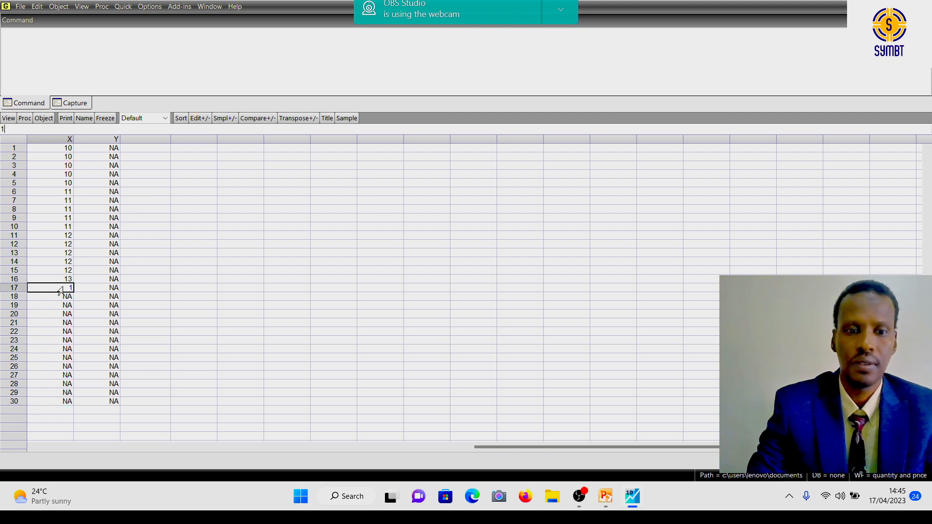
{"action": "left_click", "coordinate": [64, 300]}
{"action": "type", "text": "13"}
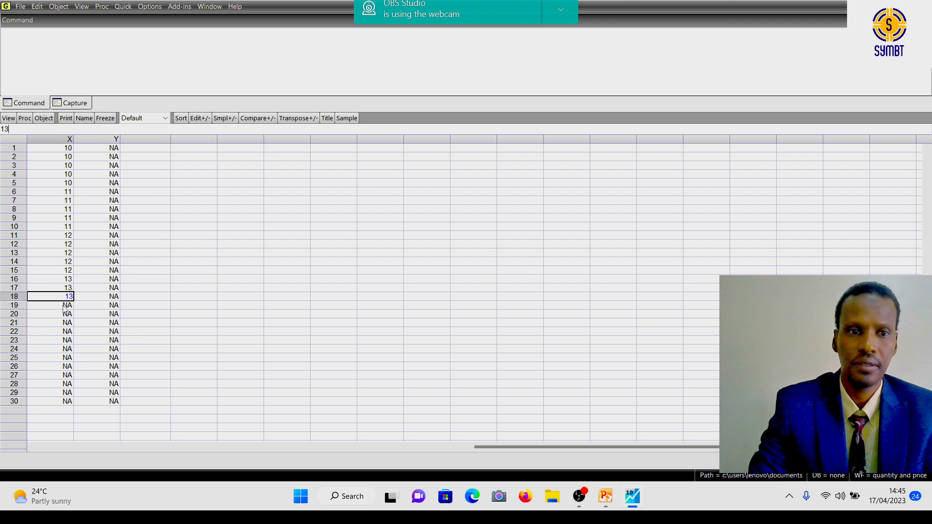
{"action": "left_click", "coordinate": [60, 306]}
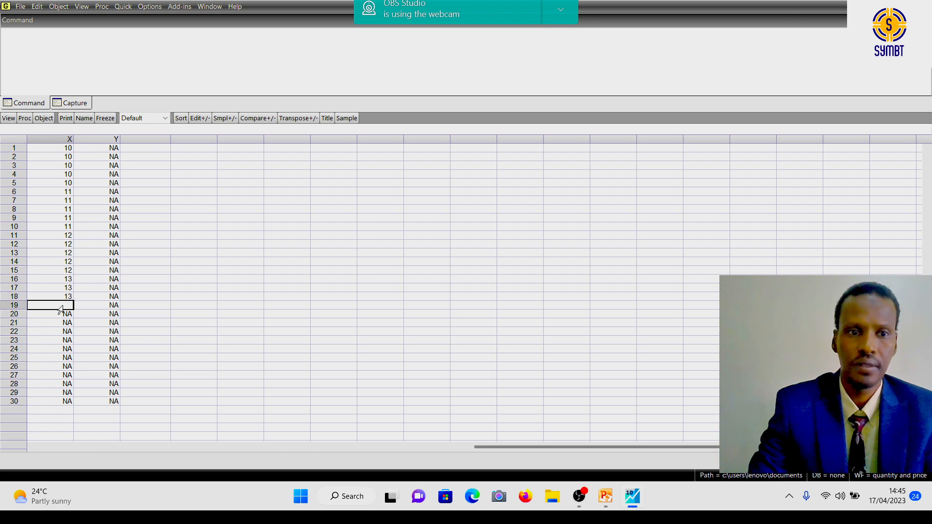
{"action": "type", "text": "13"}
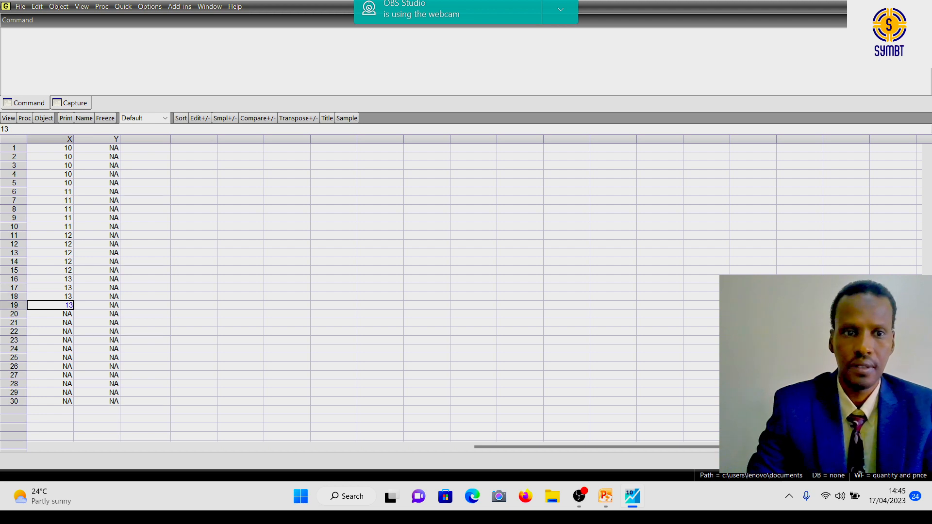
{"action": "left_click", "coordinate": [65, 315]}
{"action": "type", "text": "13"}
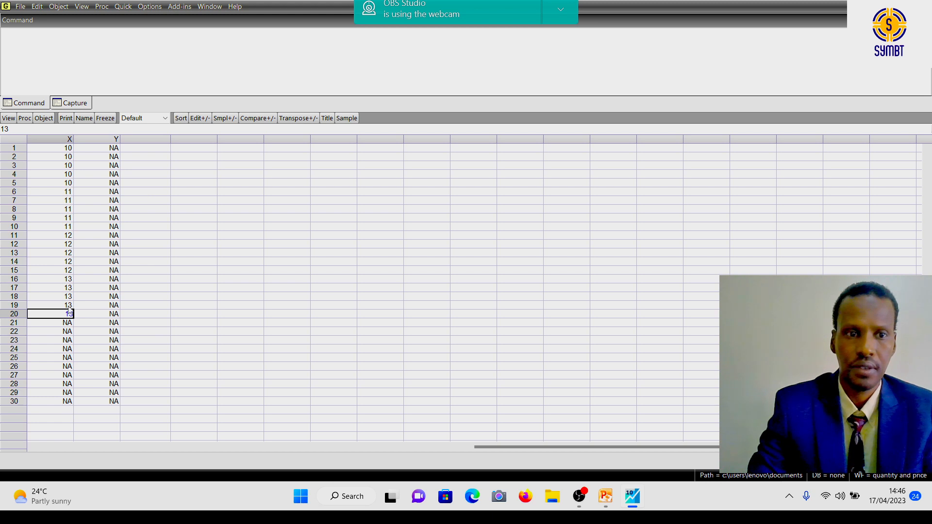
- Enter the value 14 in series X for observations 21 to 25
{"action": "left_click", "coordinate": [57, 324]}
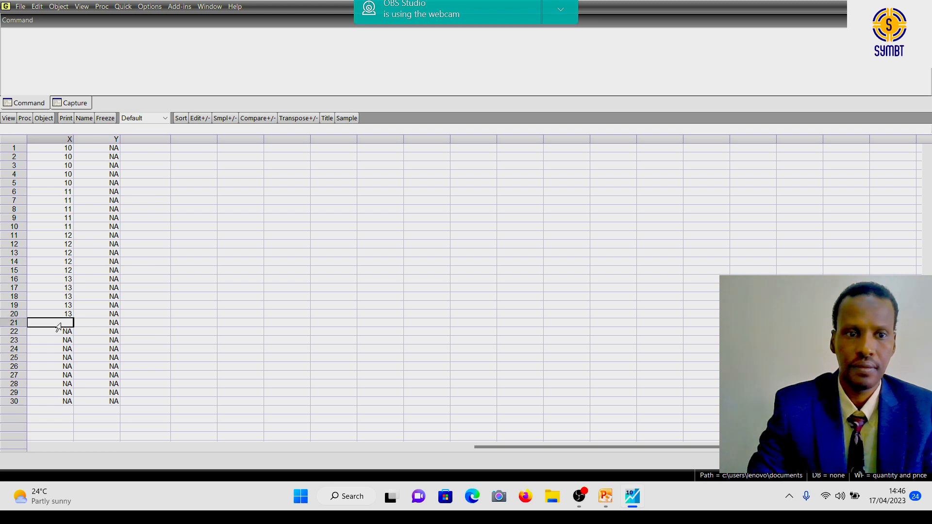
{"action": "type", "text": "14"}
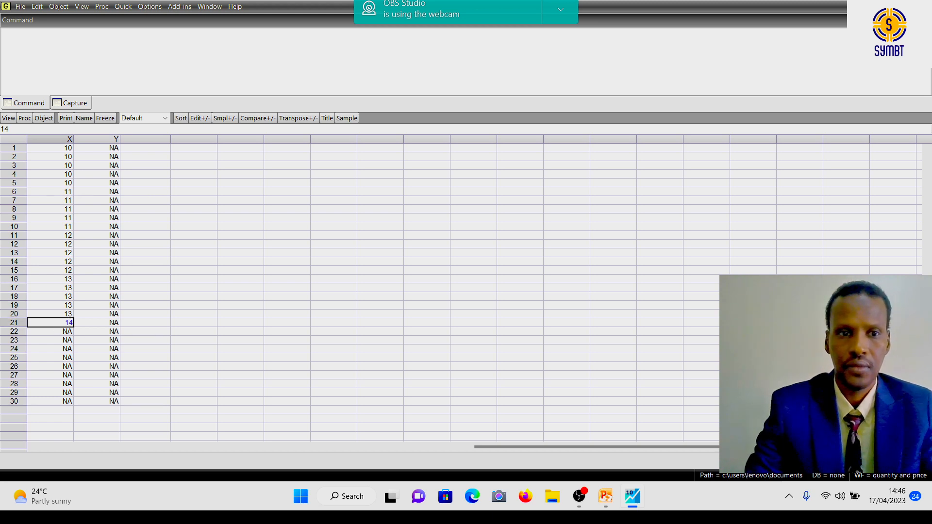
{"action": "left_click", "coordinate": [61, 332]}
{"action": "type", "text": "14"}
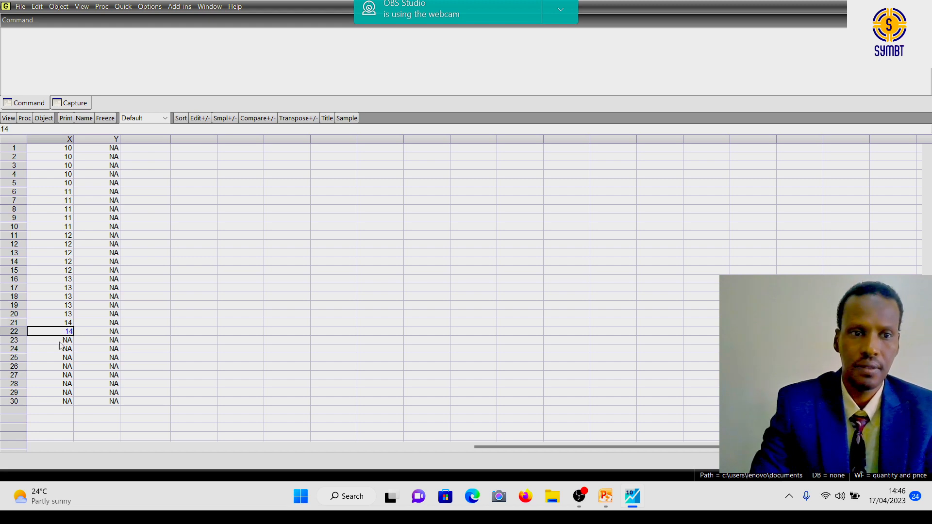
{"action": "left_click", "coordinate": [60, 342]}
{"action": "type", "text": "14"}
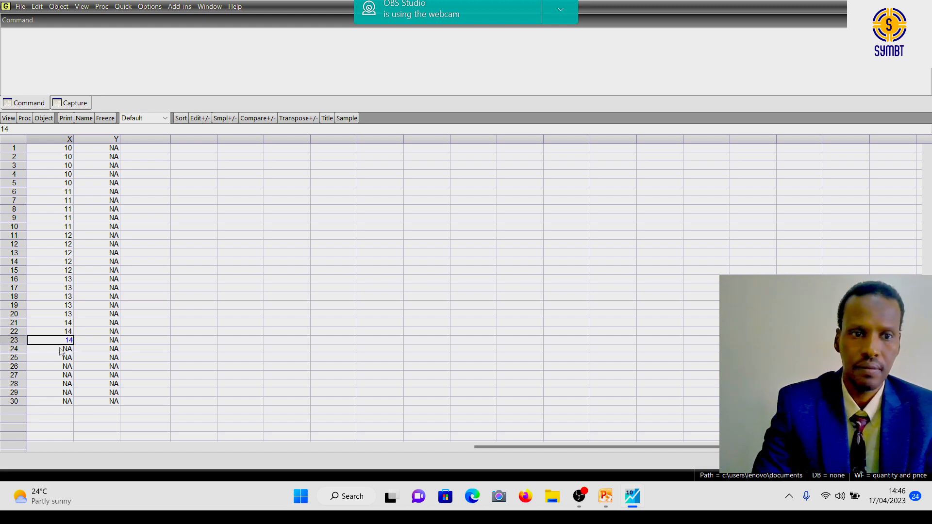
{"action": "left_click", "coordinate": [60, 350]}
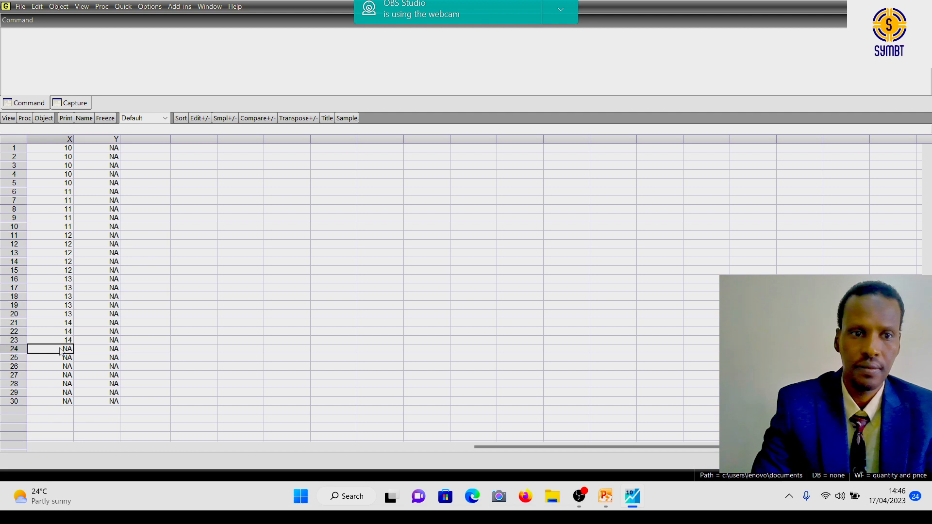
{"action": "type", "text": "14"}
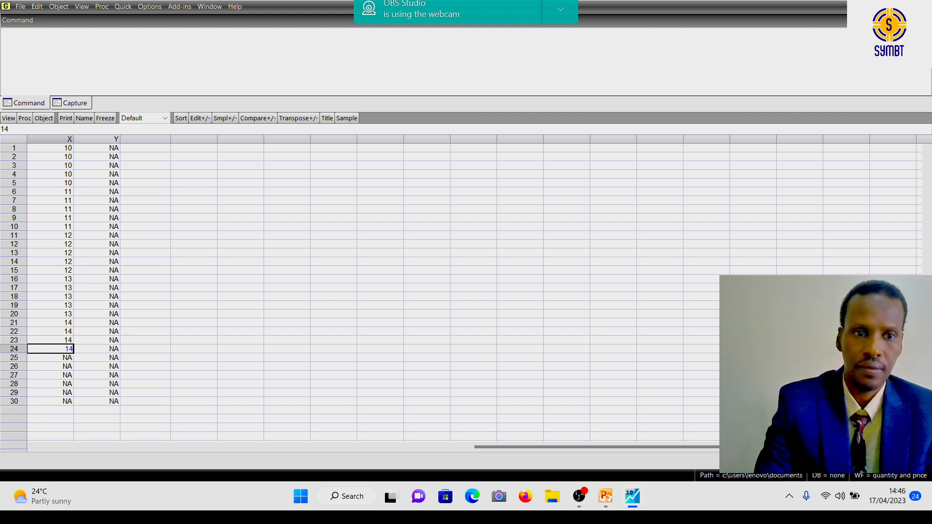
{"action": "left_click", "coordinate": [59, 359]}
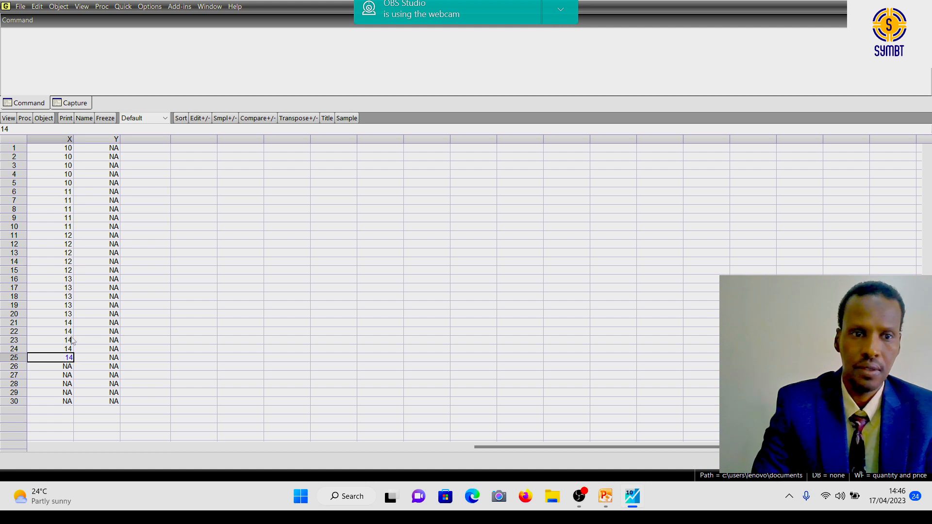
- Enter the value 15 in series X for observations 26 to 30
{"action": "left_click", "coordinate": [56, 369]}
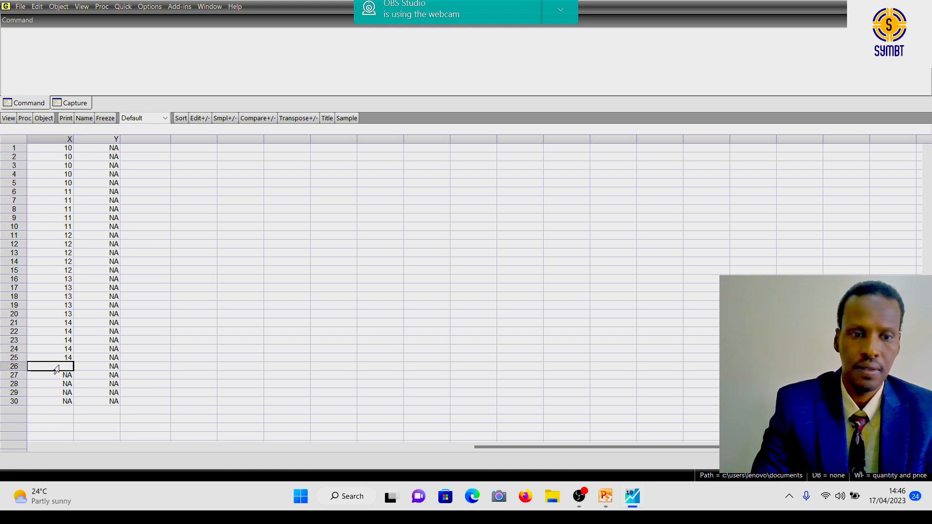
{"action": "type", "text": "15"}
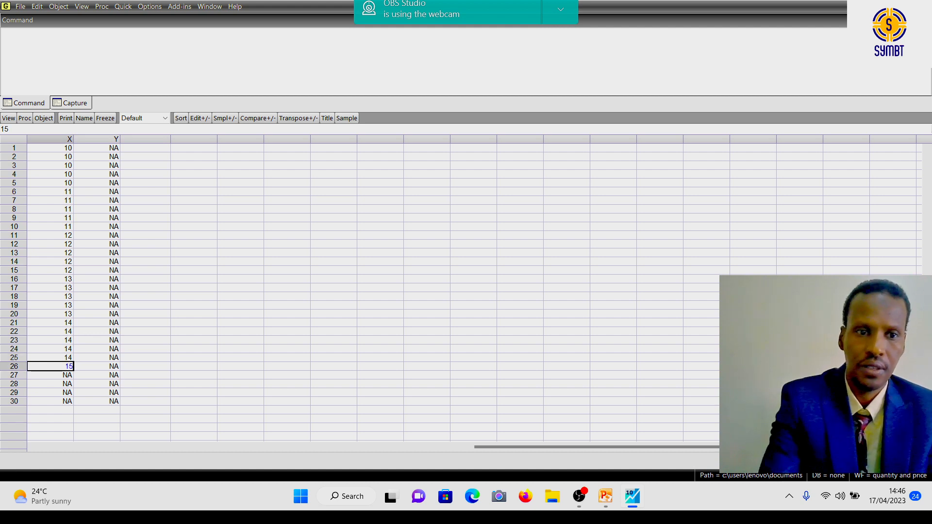
{"action": "left_click", "coordinate": [57, 377]}
{"action": "type", "text": "15"}
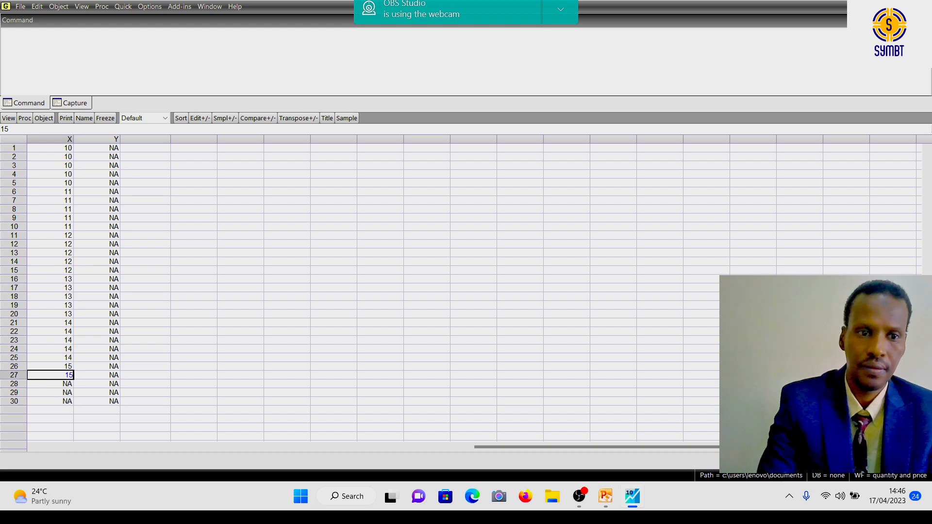
{"action": "left_click", "coordinate": [58, 385]}
{"action": "type", "text": "15"}
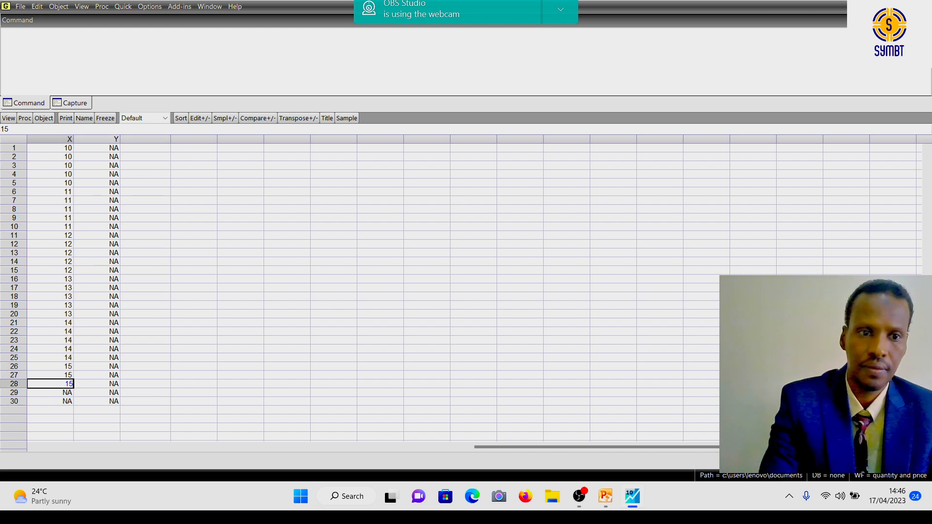
{"action": "left_click", "coordinate": [62, 393]}
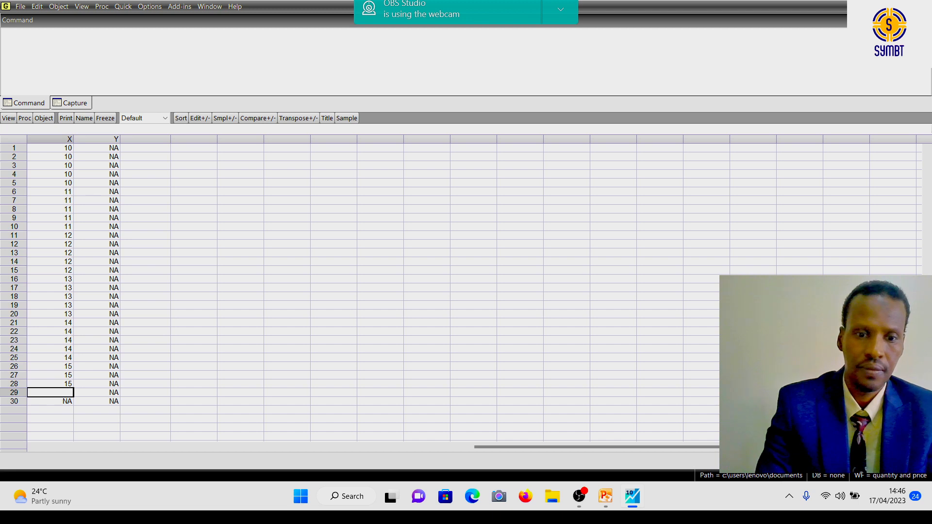
{"action": "type", "text": "15"}
{"action": "left_click", "coordinate": [57, 402]}
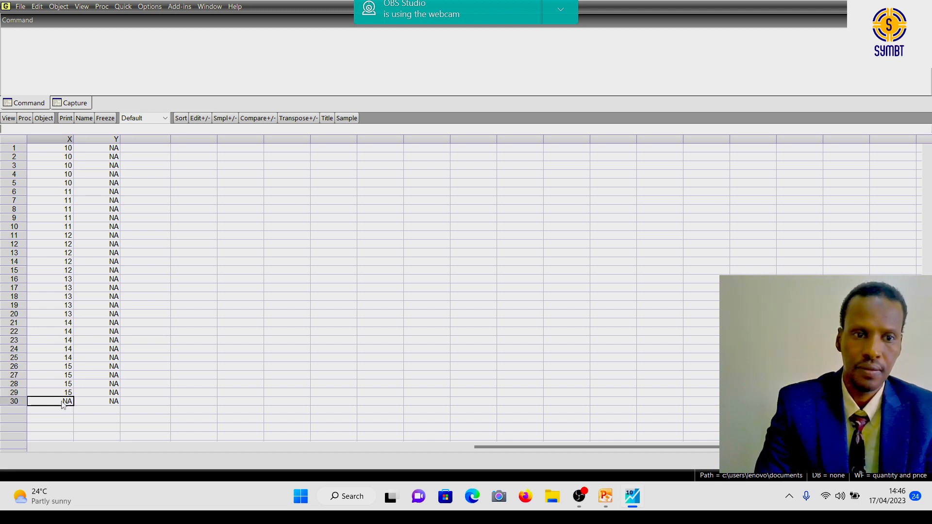
{"action": "type", "text": "15"}
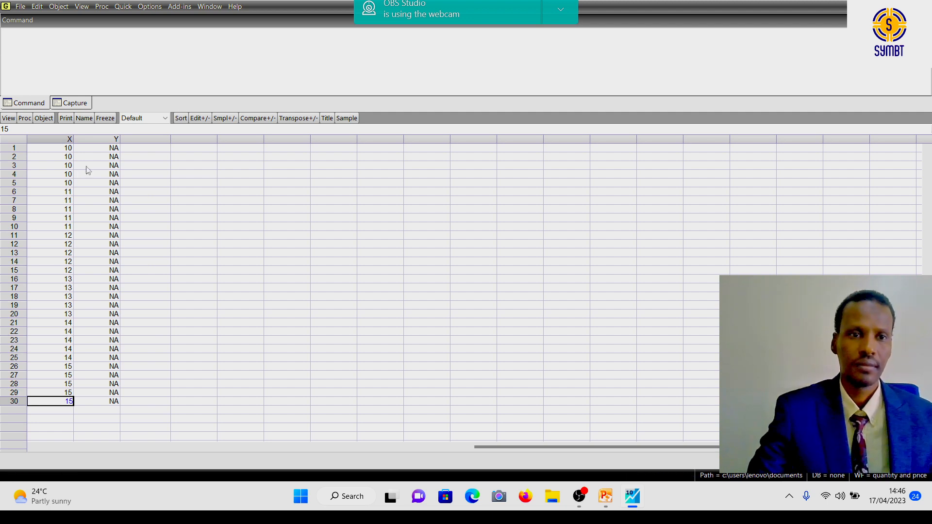
- Enter the values 30, 10, 45, 33 and 37 in series Y for observations 1 to 5
{"action": "left_click", "coordinate": [108, 148]}
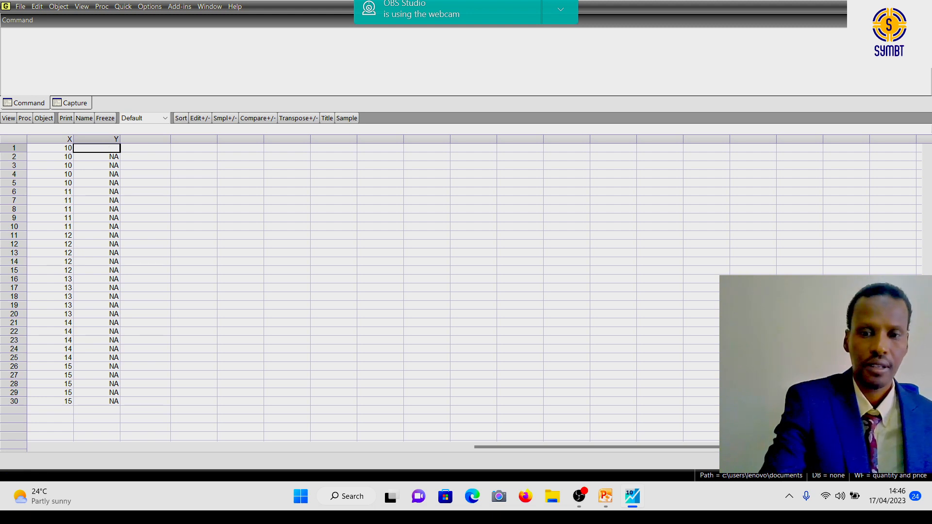
{"action": "type", "text": "30"}
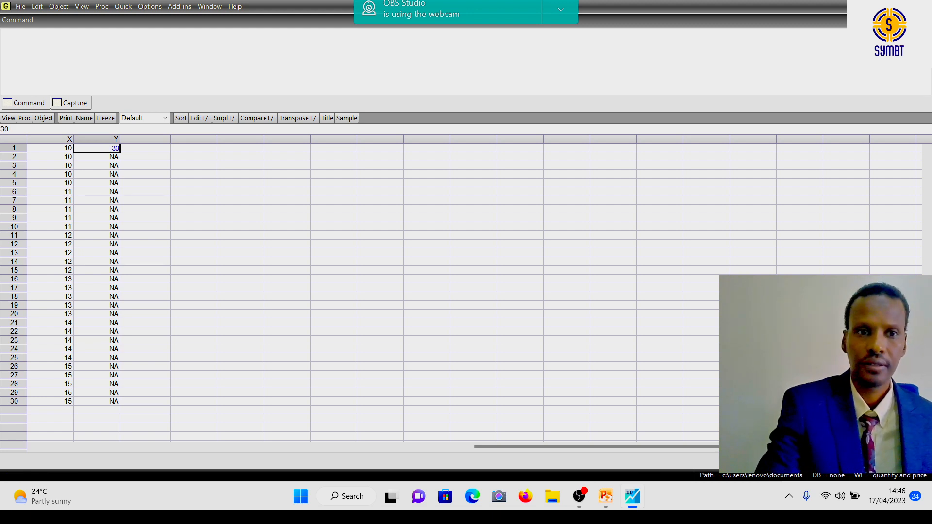
{"action": "left_click", "coordinate": [107, 158]}
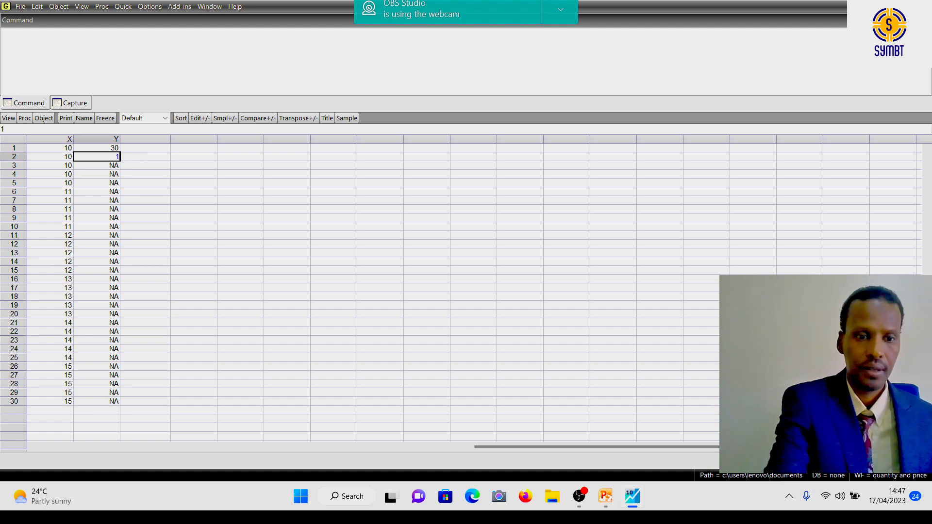
{"action": "type", "text": "10"}
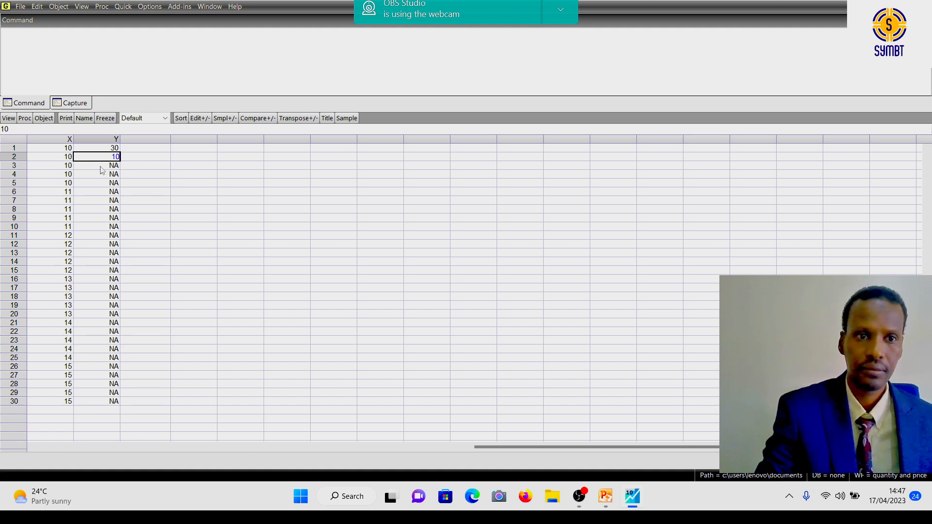
{"action": "left_click", "coordinate": [98, 169]}
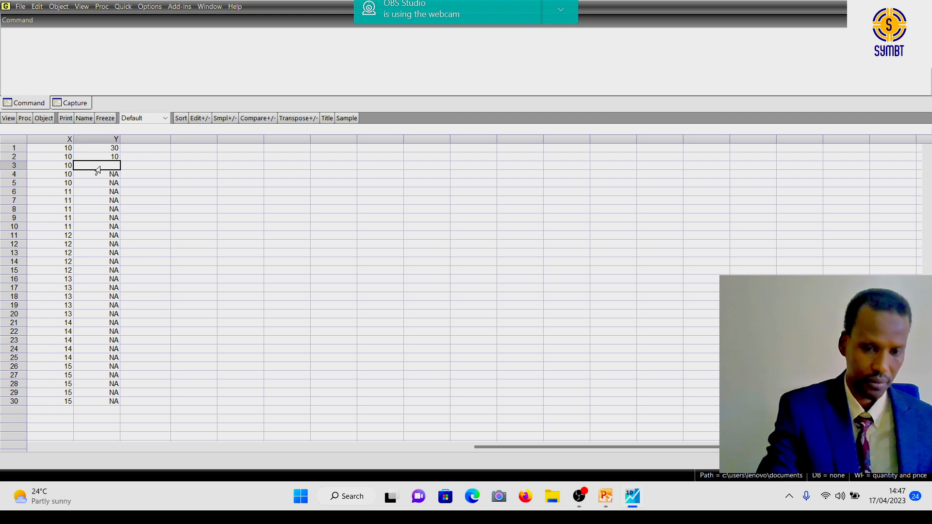
{"action": "type", "text": "45"}
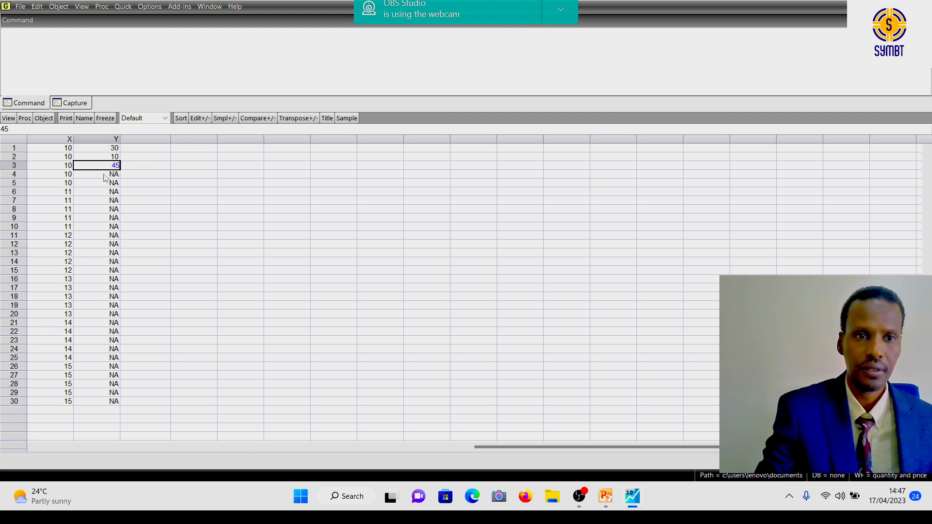
{"action": "left_click", "coordinate": [102, 178]}
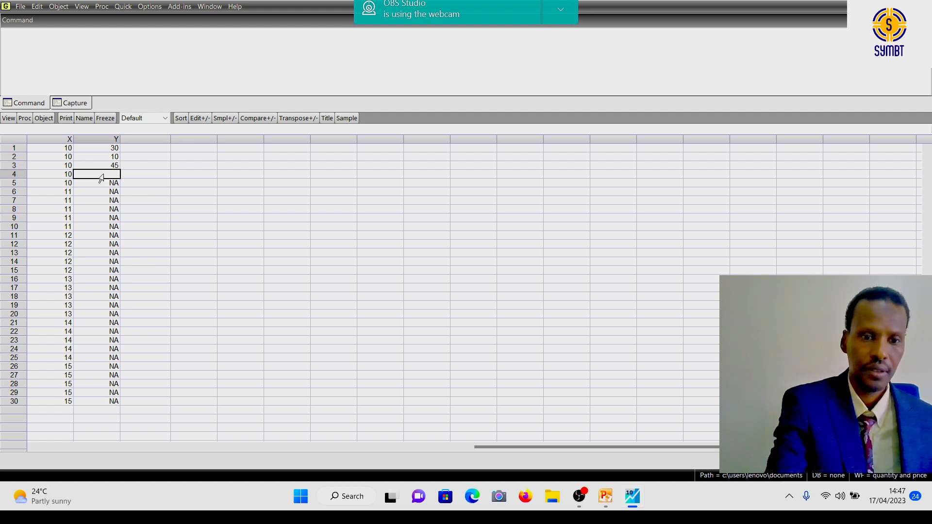
{"action": "type", "text": "33"}
{"action": "left_click", "coordinate": [103, 184]}
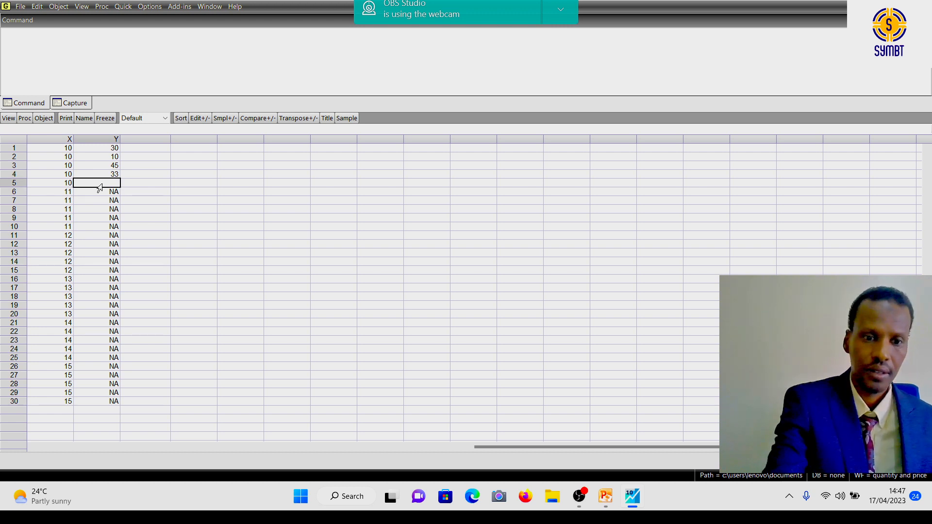
{"action": "type", "text": "37"}
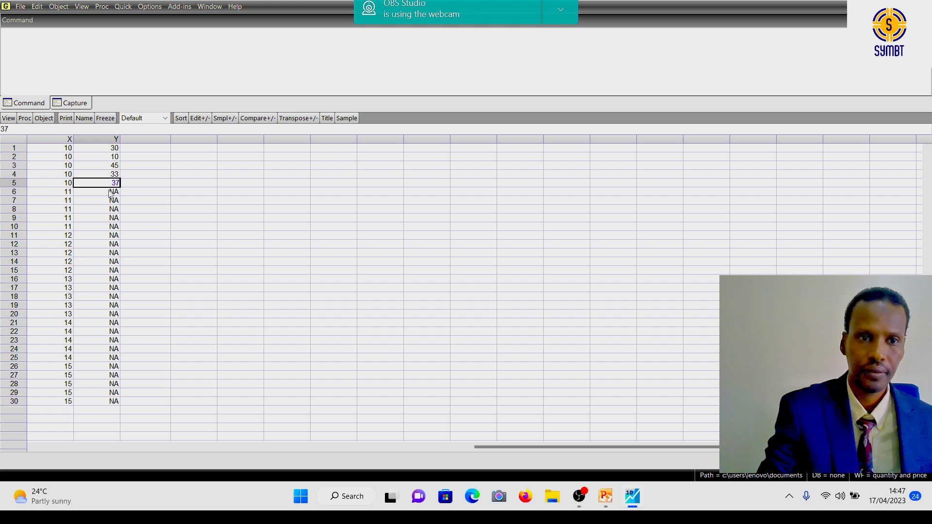
- Enter the values 5, 69, 13, 27 and 46 in series Y for observations 6 to 10
{"action": "left_click", "coordinate": [106, 194]}
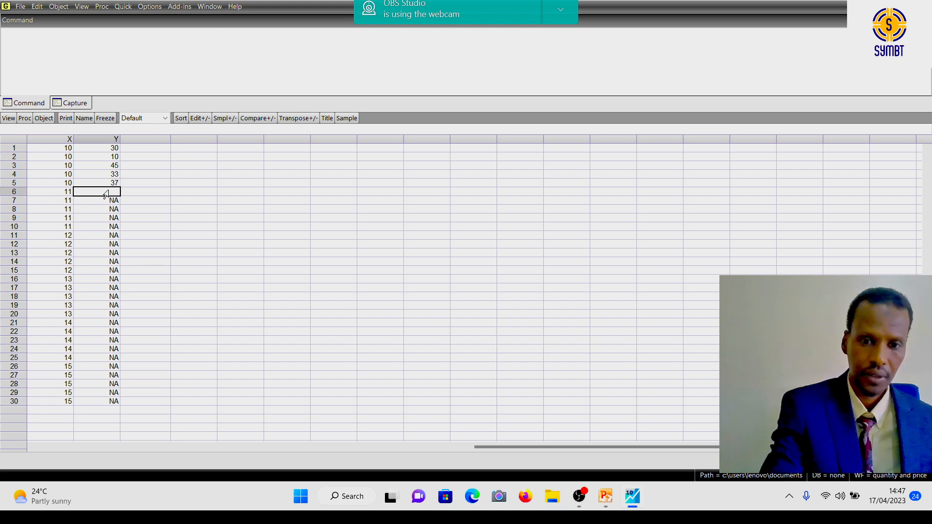
{"action": "type", "text": "5"}
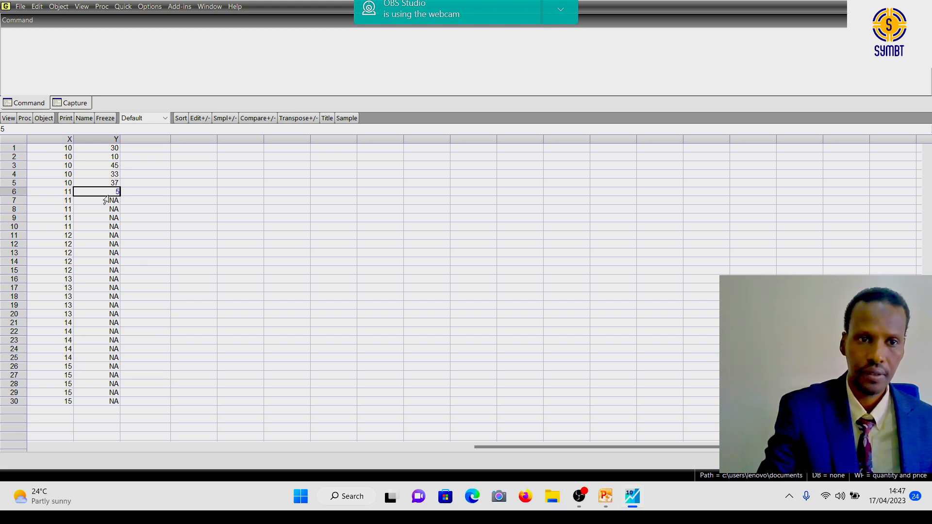
{"action": "left_click", "coordinate": [106, 201]}
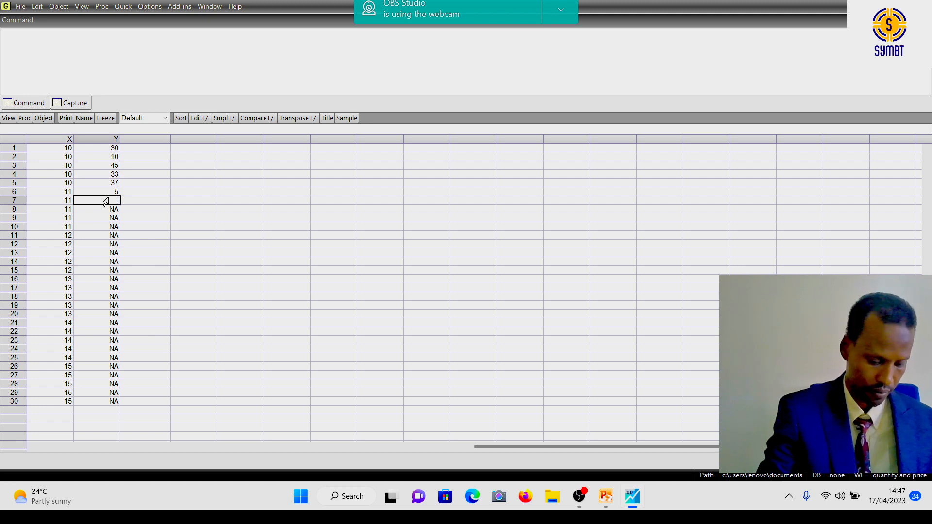
{"action": "type", "text": "69"}
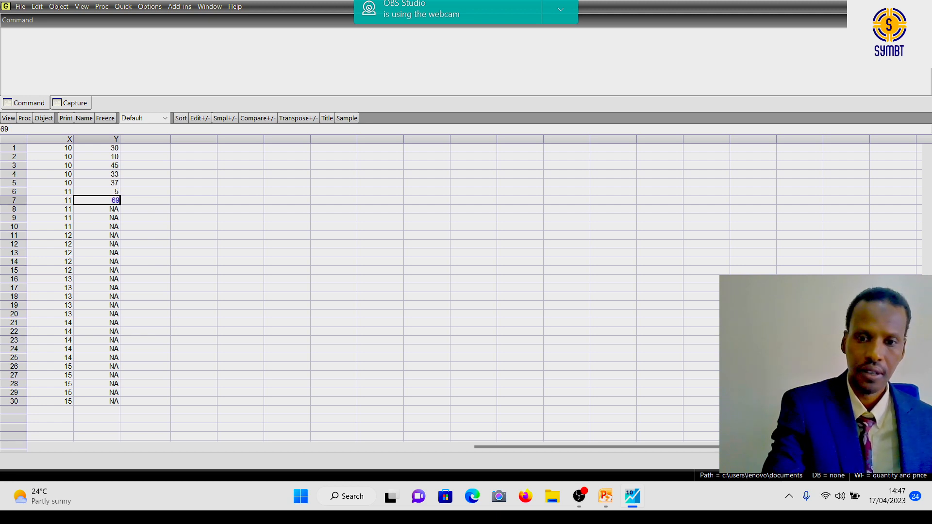
{"action": "left_click", "coordinate": [98, 214]}
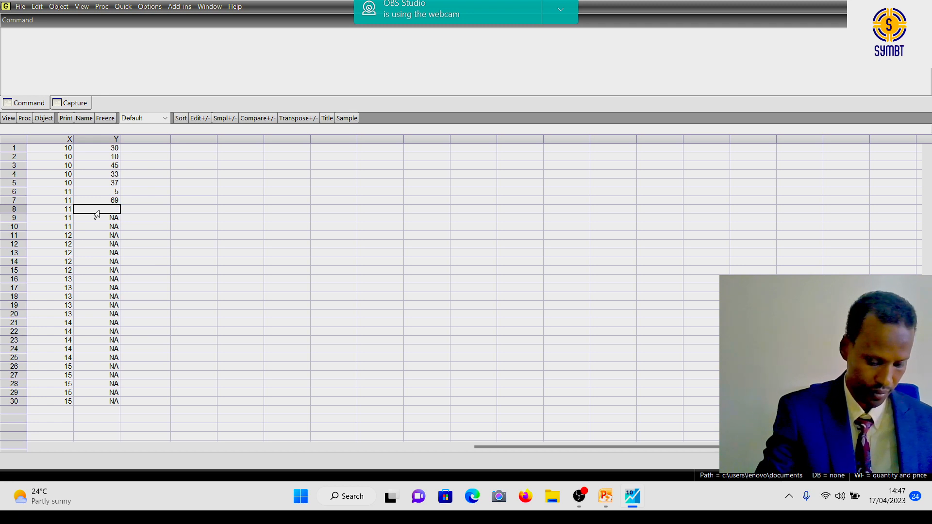
{"action": "type", "text": "13"}
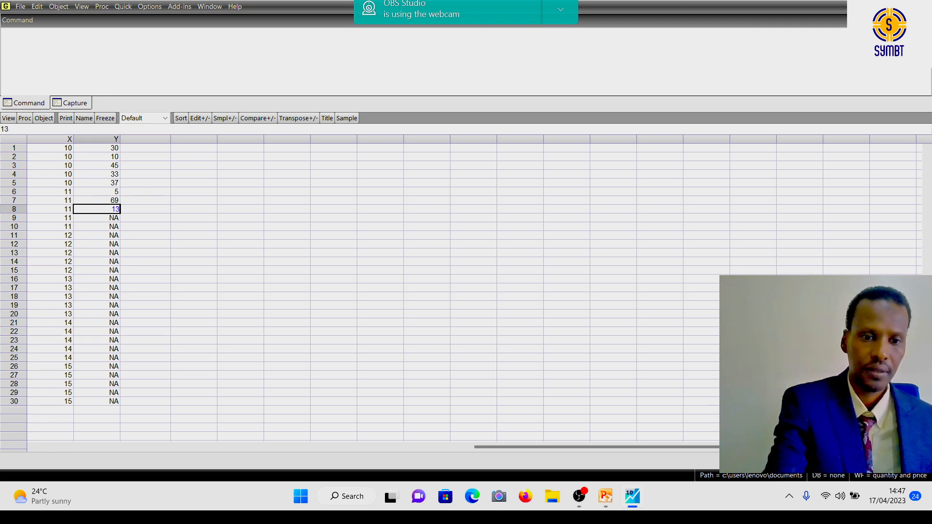
{"action": "left_click", "coordinate": [101, 219]}
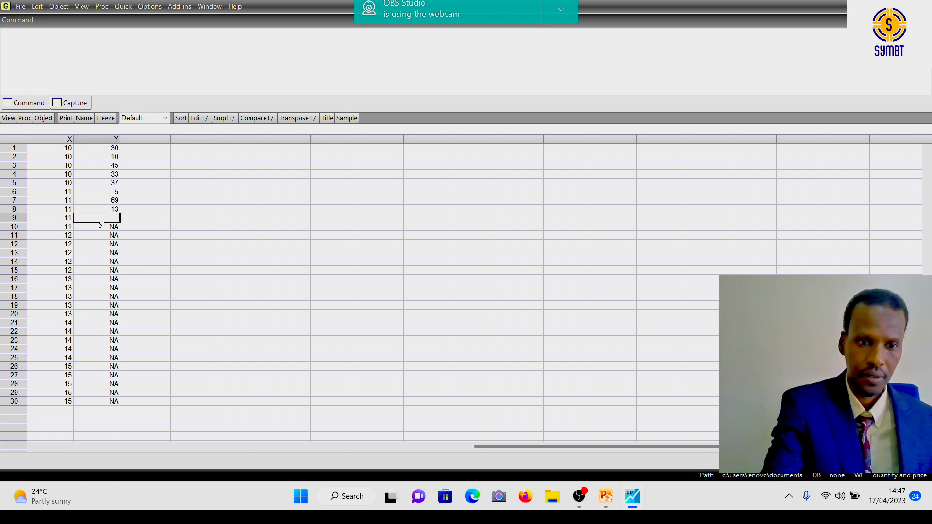
{"action": "type", "text": "27"}
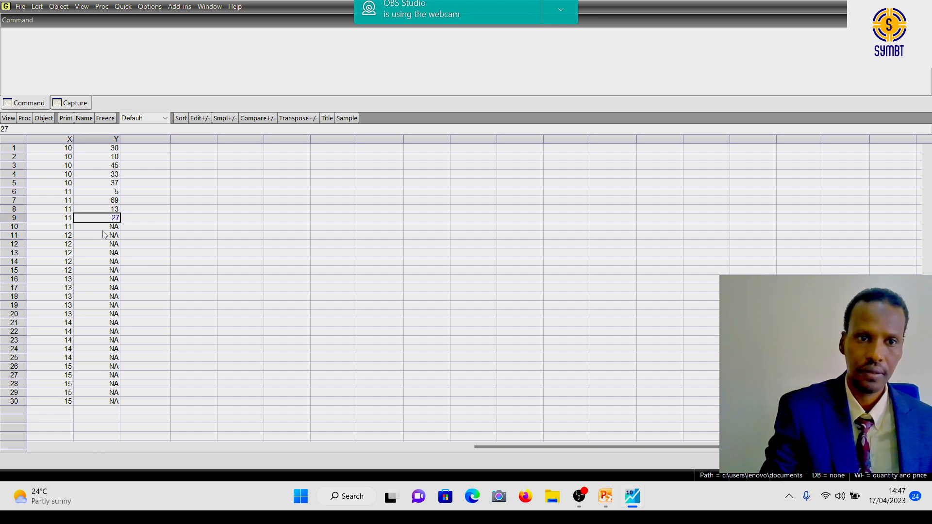
{"action": "left_click", "coordinate": [100, 230]}
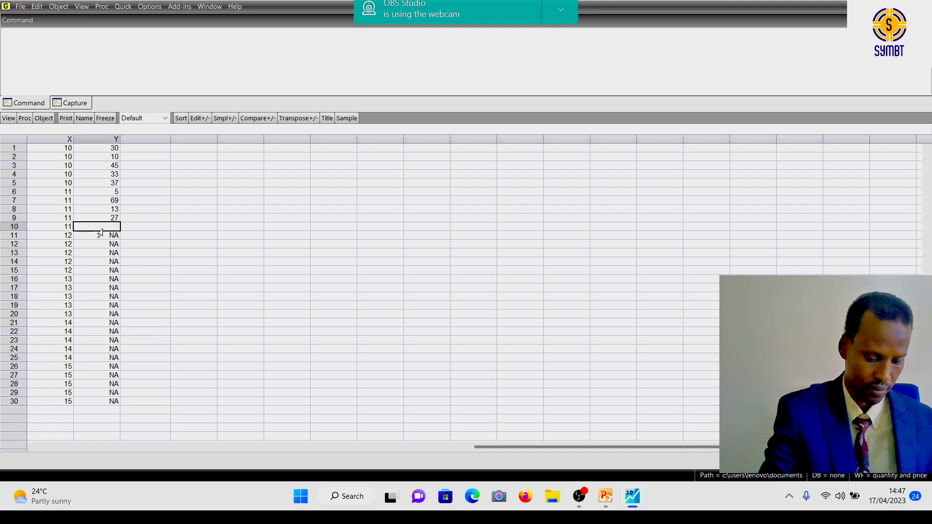
{"action": "type", "text": "46"}
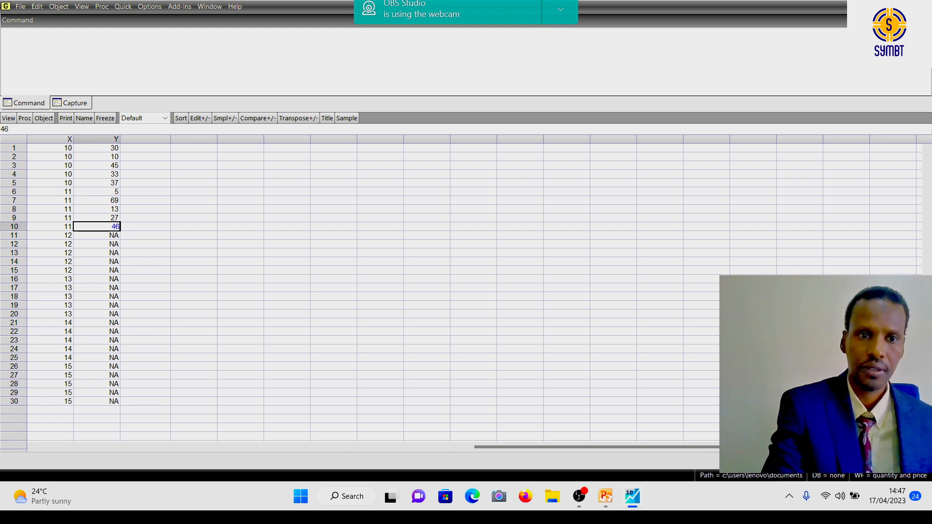
- Enter the values 54, 0, 0, 44 and 67 in series Y for observations 11 to 15
{"action": "left_click", "coordinate": [100, 237]}
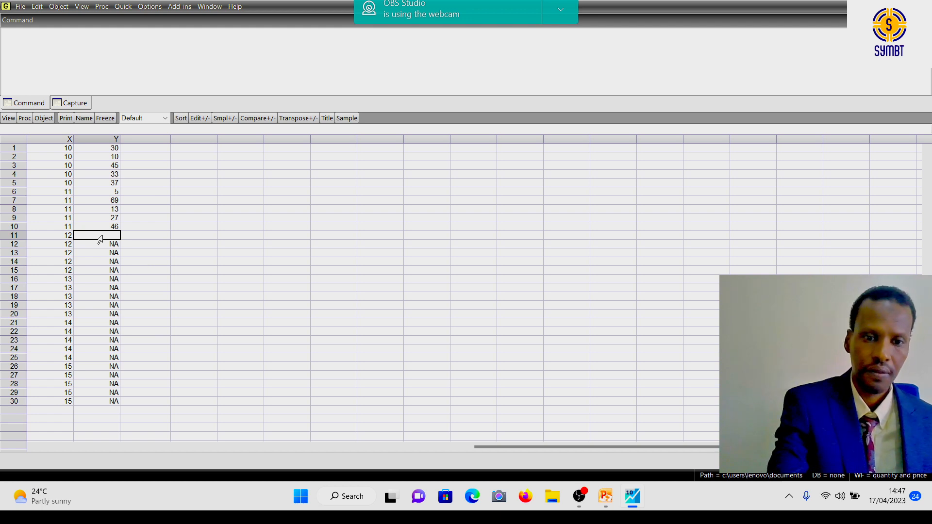
{"action": "type", "text": "54"}
{"action": "left_click", "coordinate": [105, 248]}
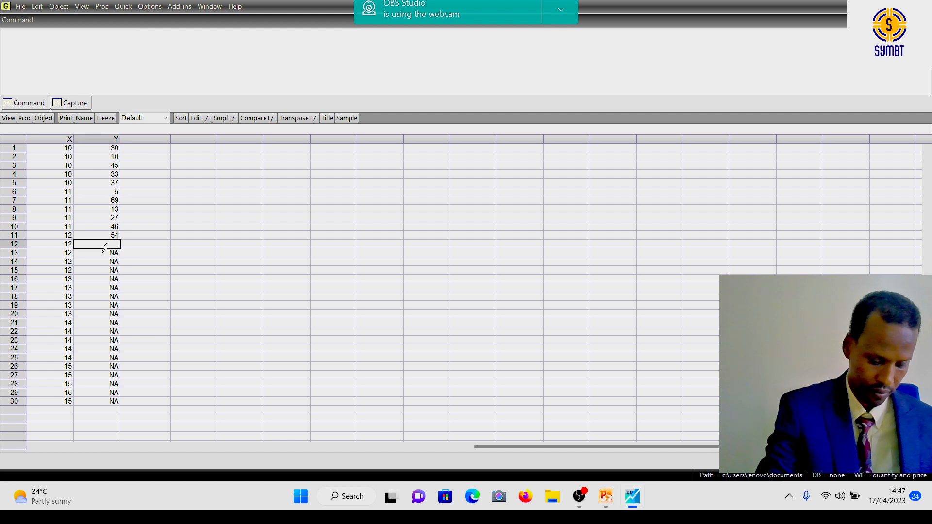
{"action": "type", "text": "0"}
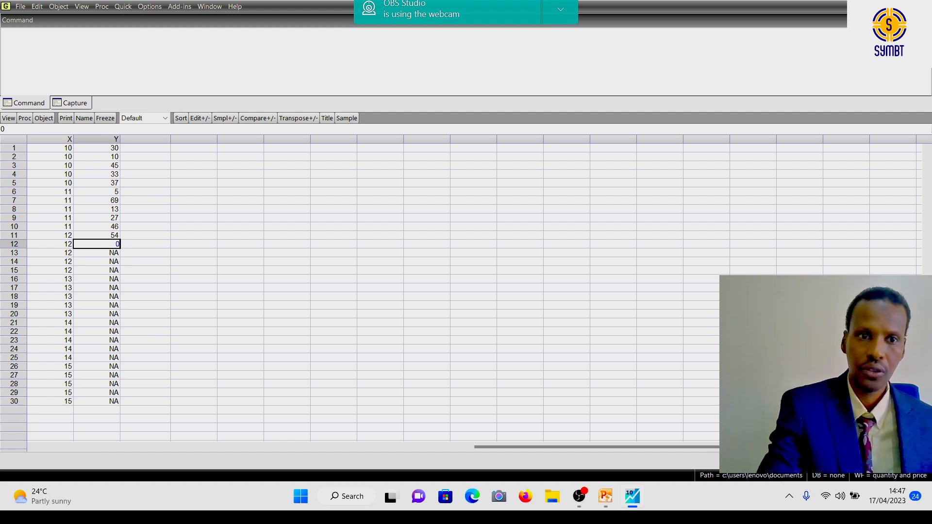
{"action": "left_click", "coordinate": [113, 253]}
{"action": "type", "text": "0"}
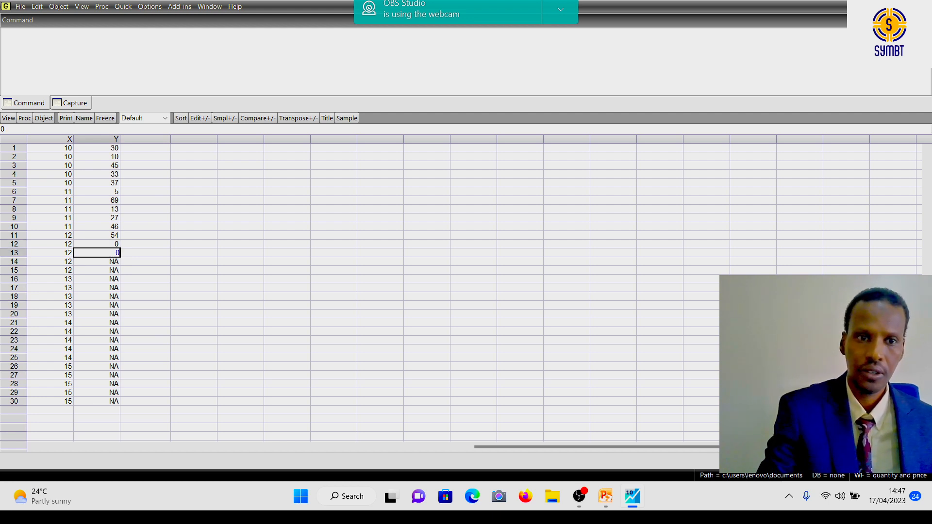
{"action": "left_click", "coordinate": [113, 262]}
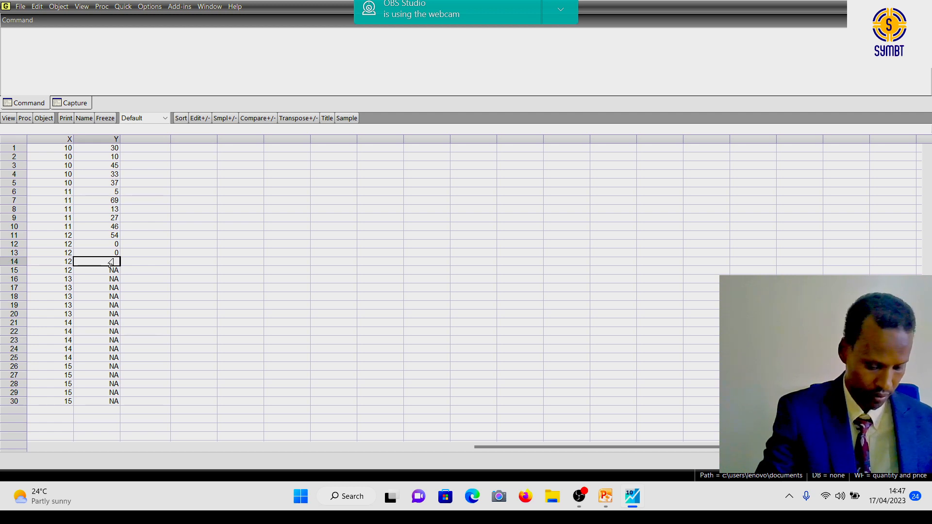
{"action": "type", "text": "44"}
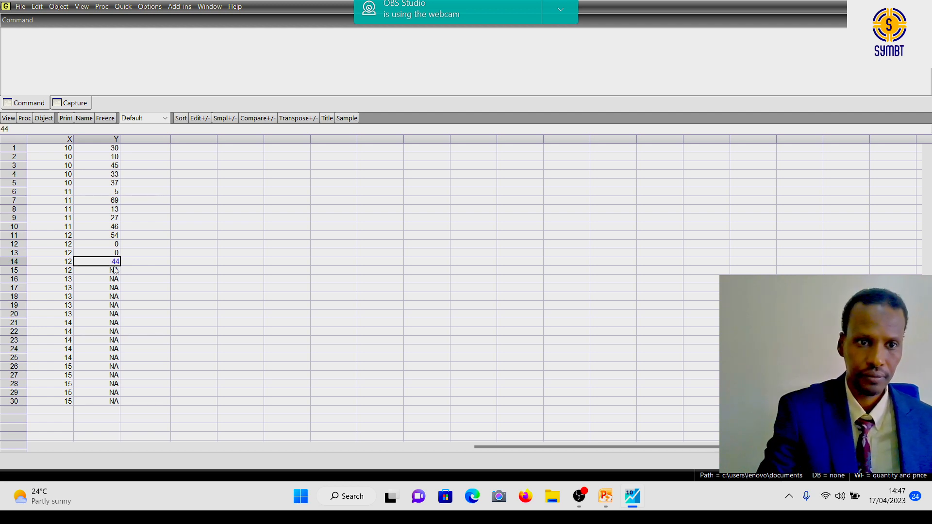
{"action": "left_click", "coordinate": [113, 271]}
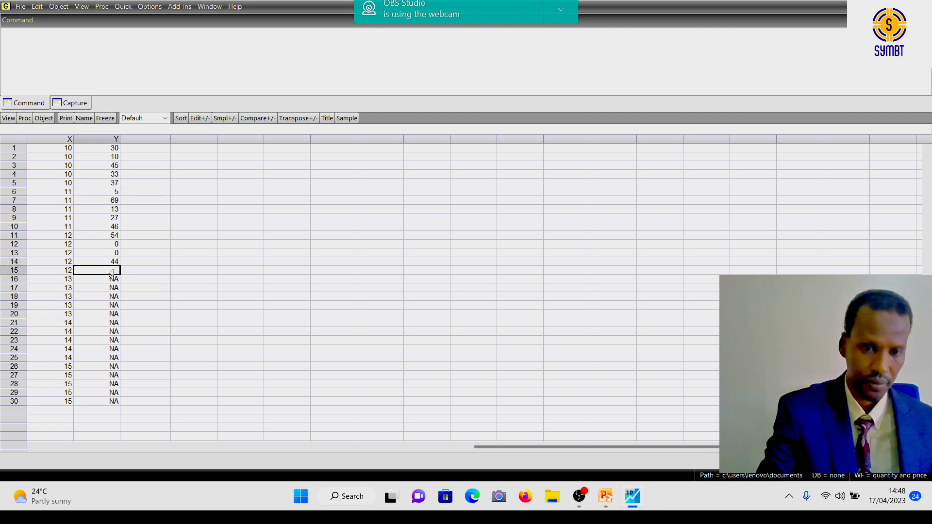
{"action": "type", "text": "67"}
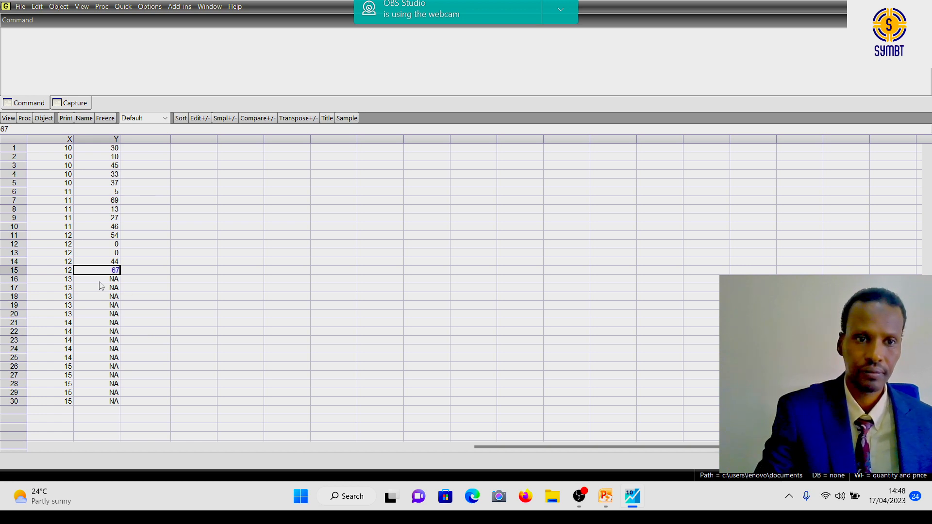
{"action": "key", "text": "Return"}
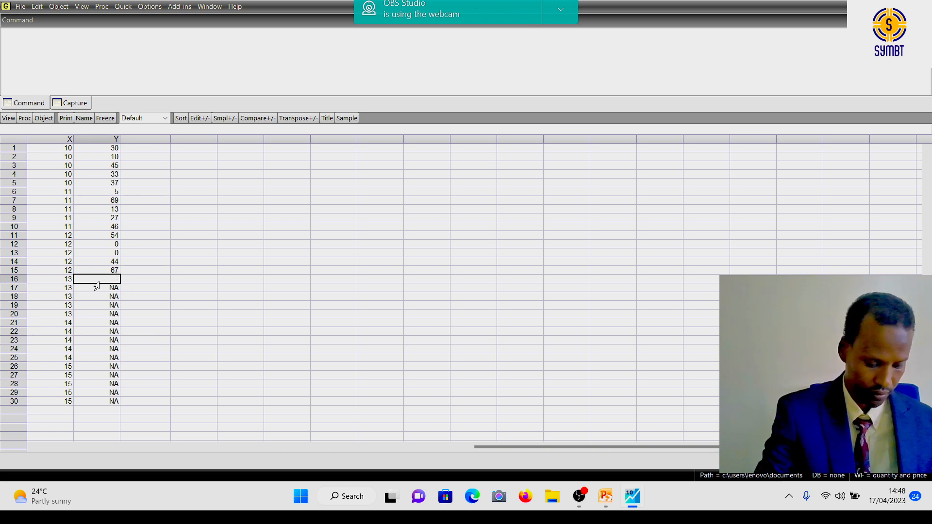
- Enter the values 11, 70, 12, 36 and 41 in series Y for observations 16 to 20
{"action": "type", "text": "11"}
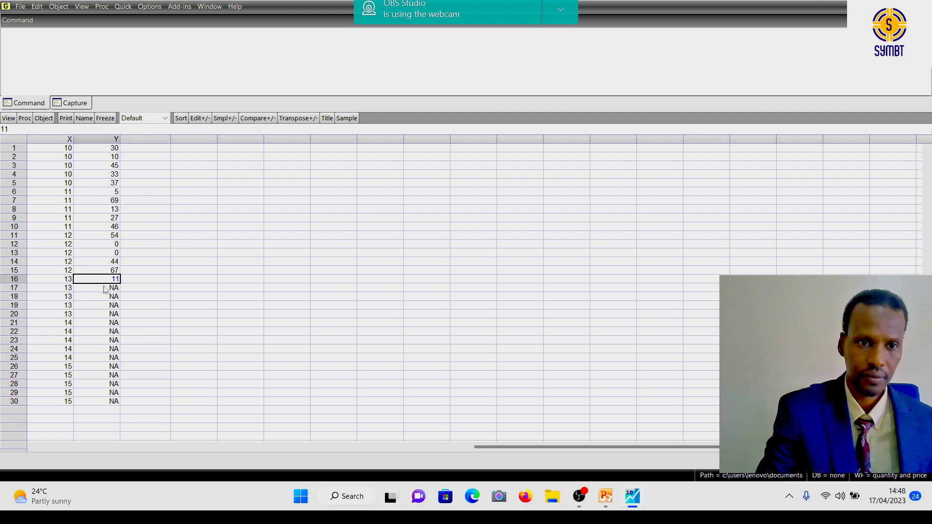
{"action": "key", "text": "Return"}
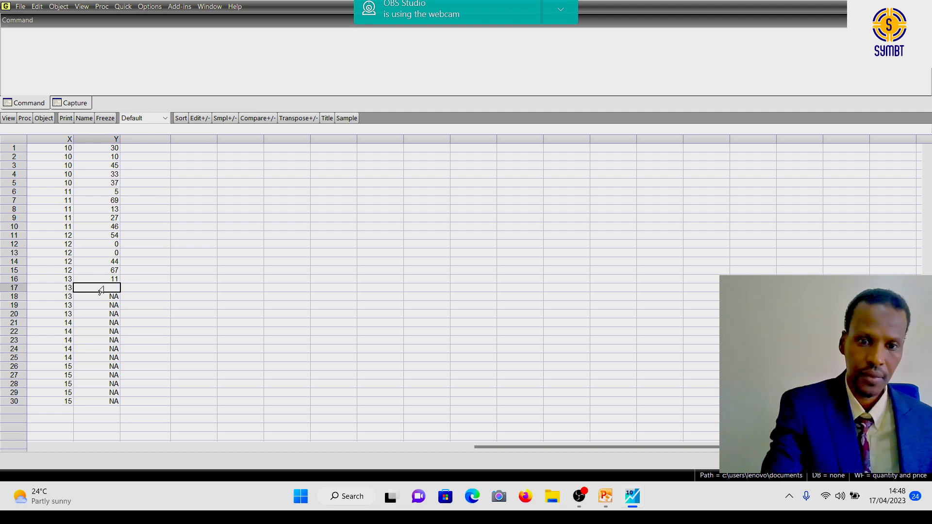
{"action": "type", "text": "70"}
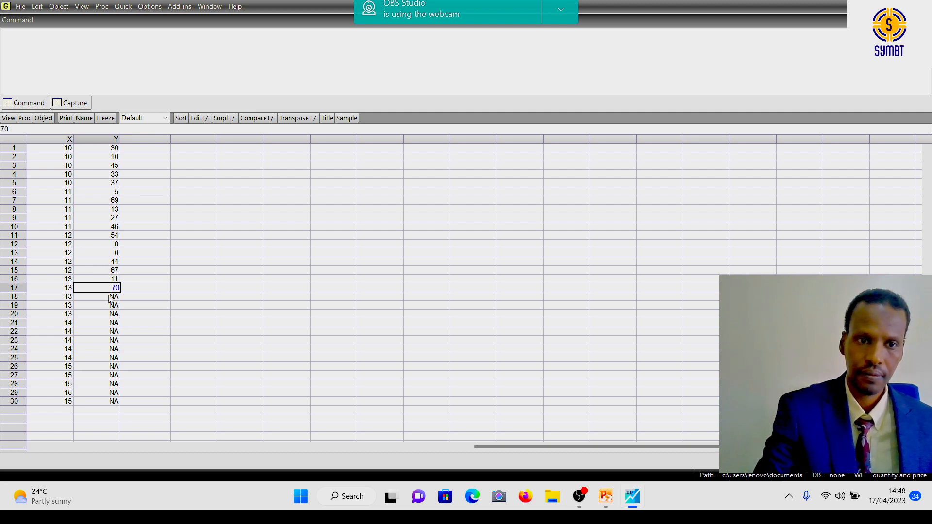
{"action": "key", "text": "Return"}
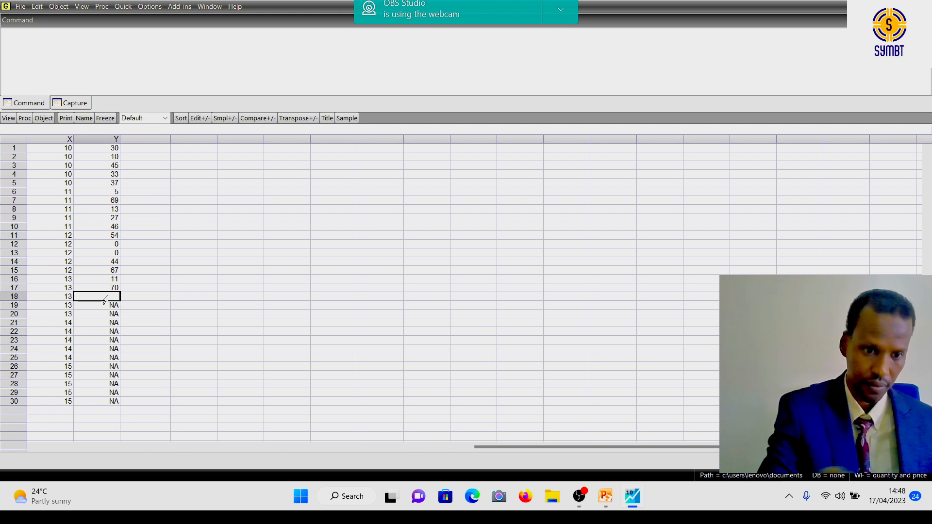
{"action": "type", "text": "12"}
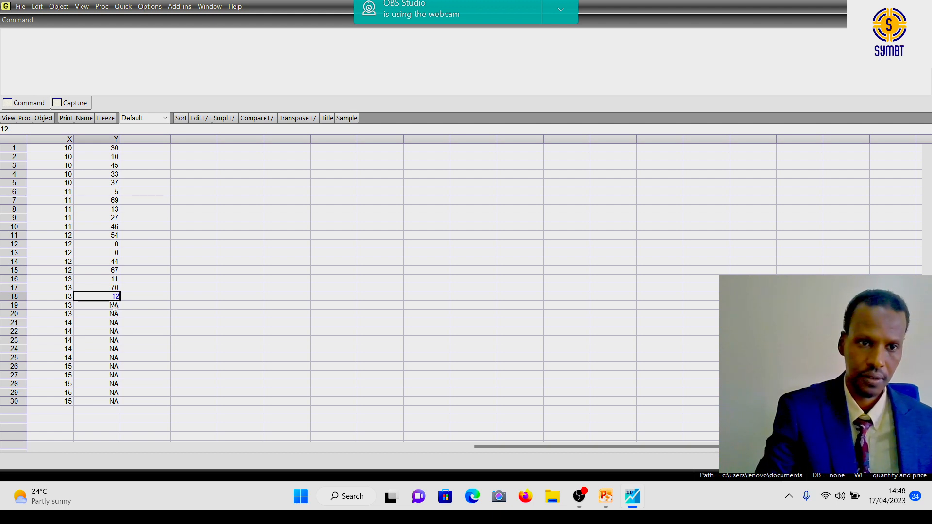
{"action": "key", "text": "Return"}
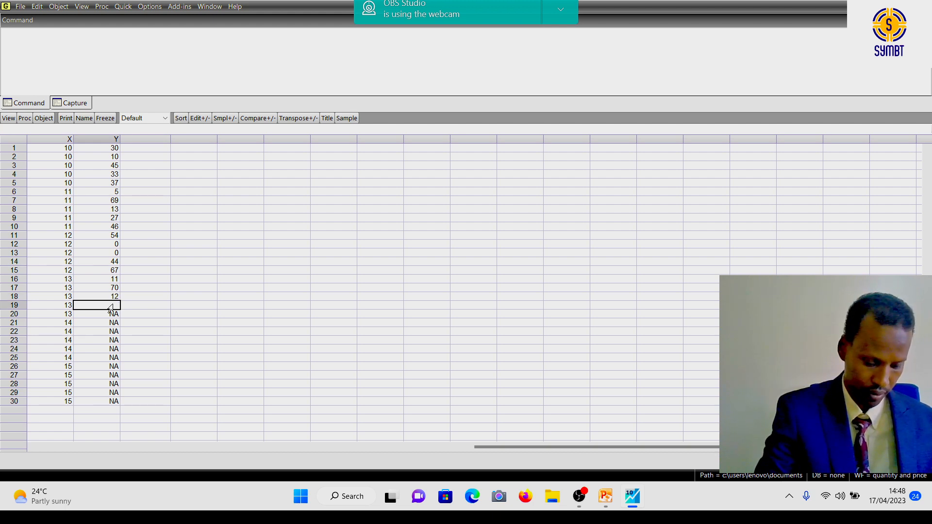
{"action": "type", "text": "36"}
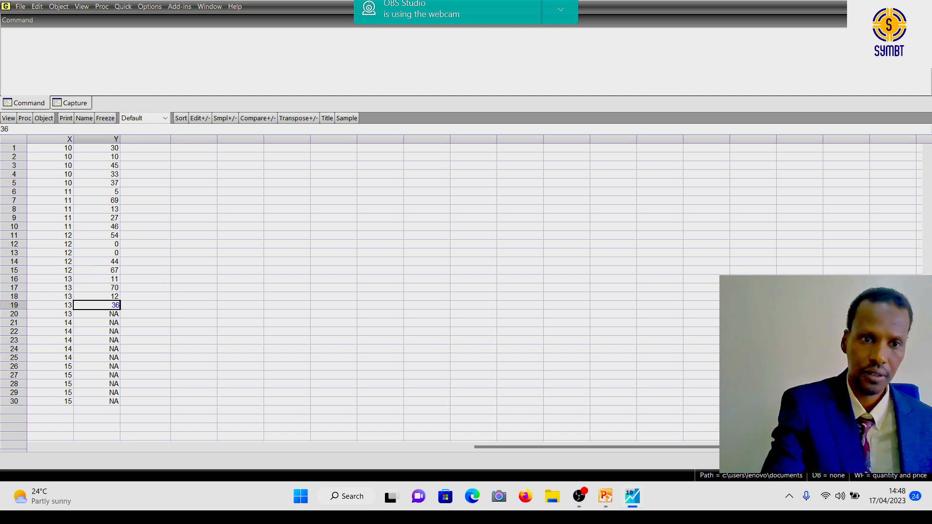
{"action": "key", "text": "Return"}
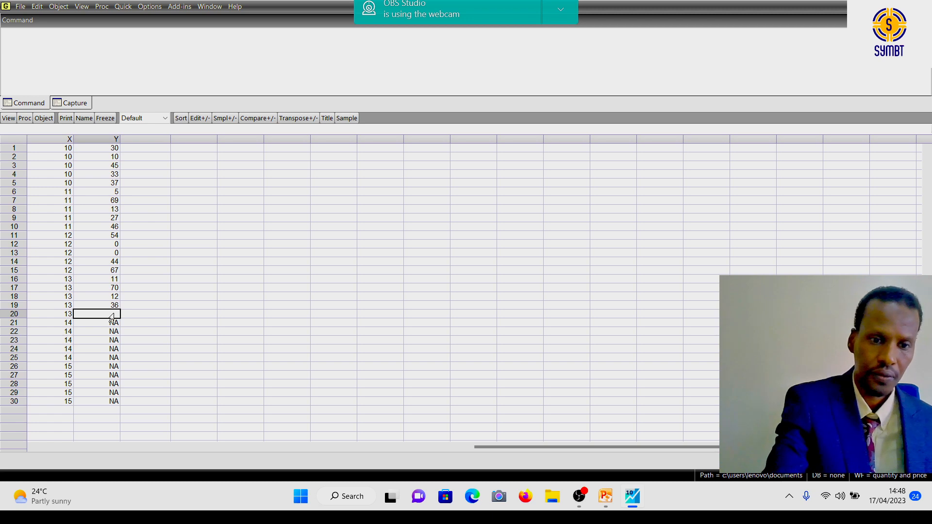
{"action": "type", "text": "41"}
{"action": "key", "text": "Return"}
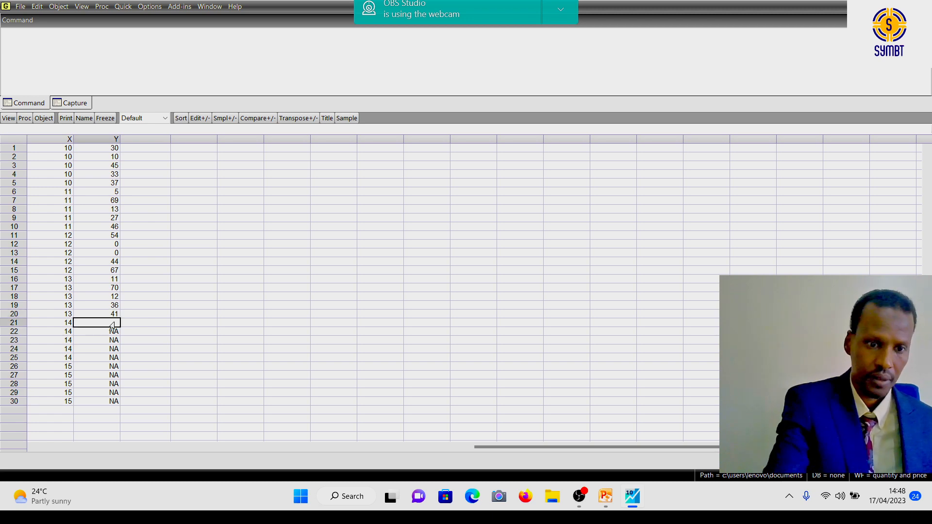
- Enter the values 17, 39, 0, 83 and 46 in series Y for observations 21 to 25
{"action": "type", "text": "17"}
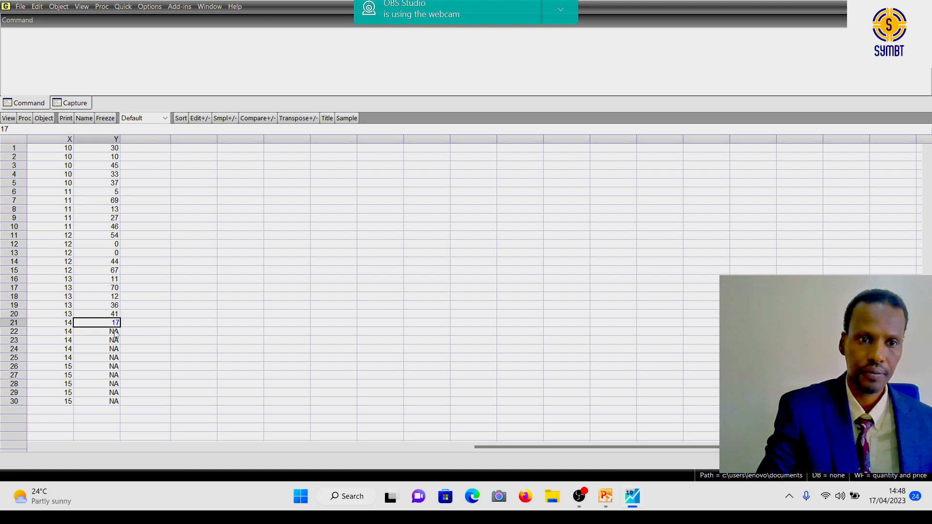
{"action": "left_click", "coordinate": [113, 334]}
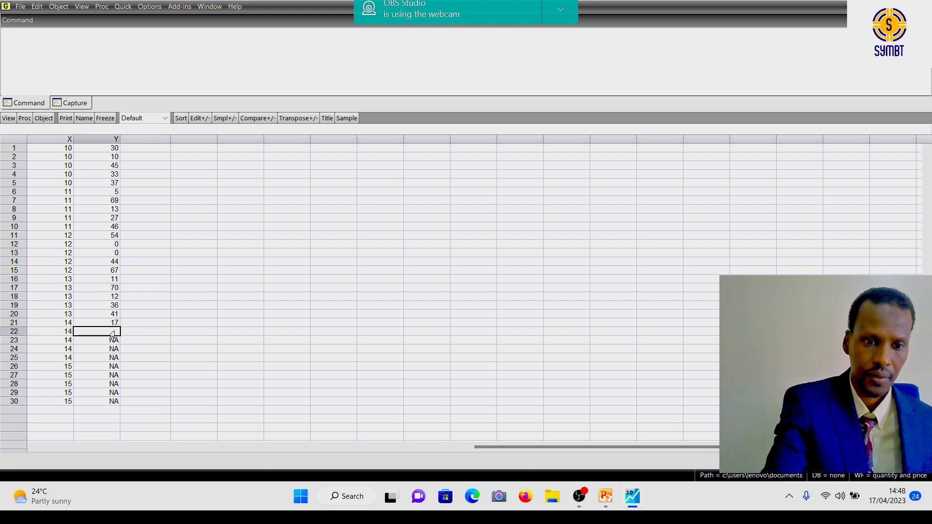
{"action": "type", "text": "39"}
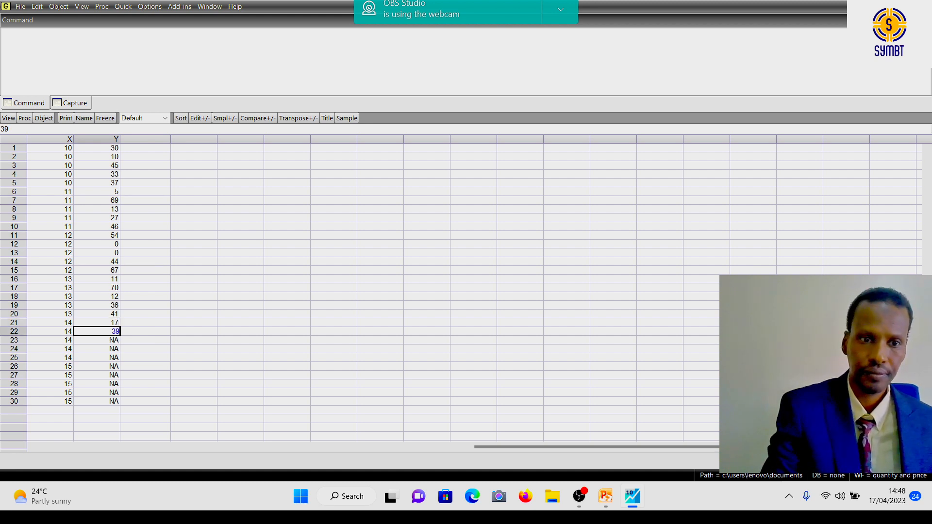
{"action": "left_click", "coordinate": [107, 344]}
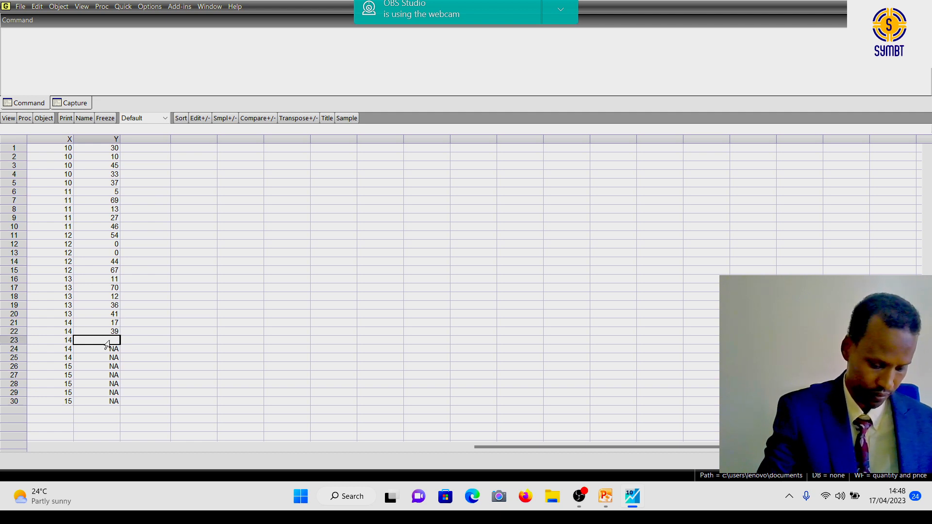
{"action": "type", "text": "0"}
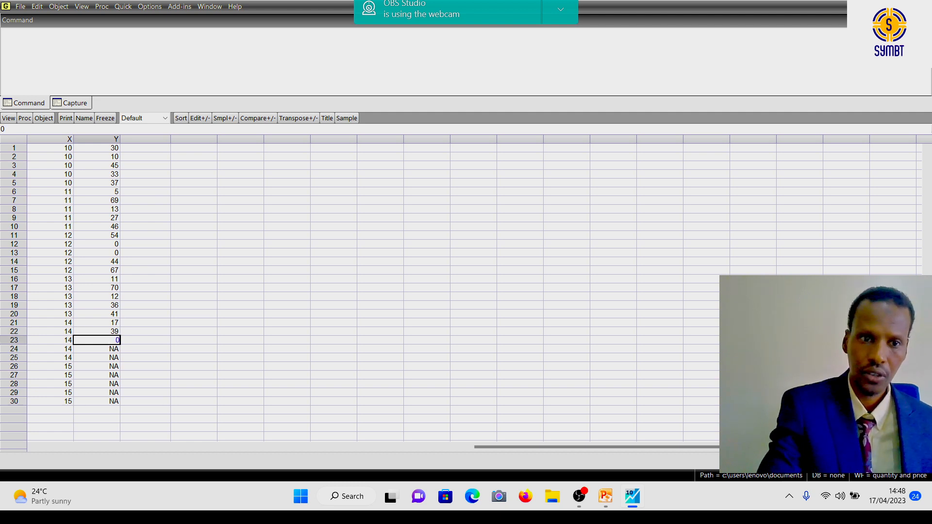
{"action": "left_click", "coordinate": [111, 349]}
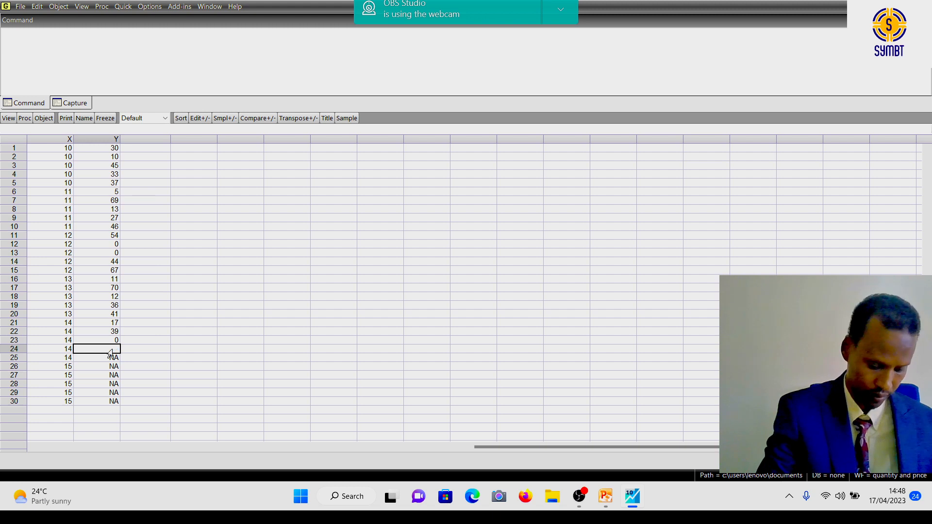
{"action": "type", "text": "83"}
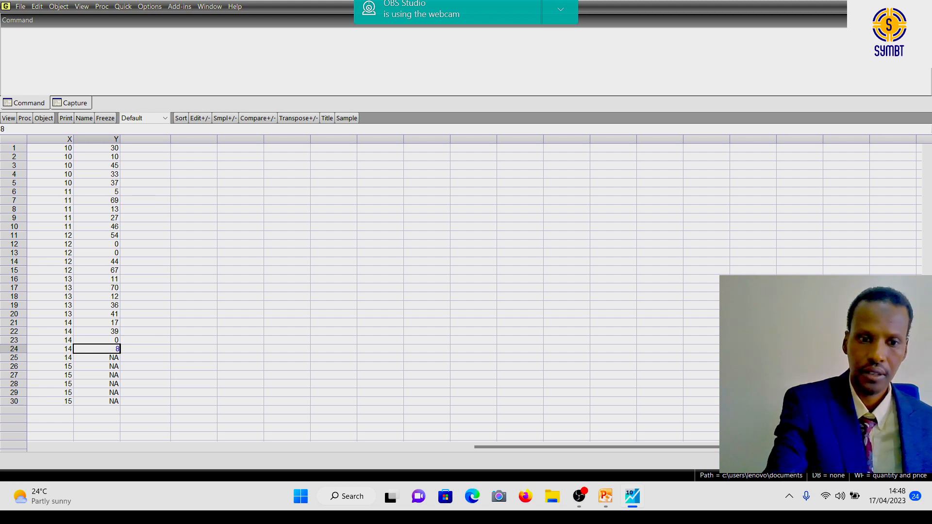
{"action": "left_click", "coordinate": [109, 359]}
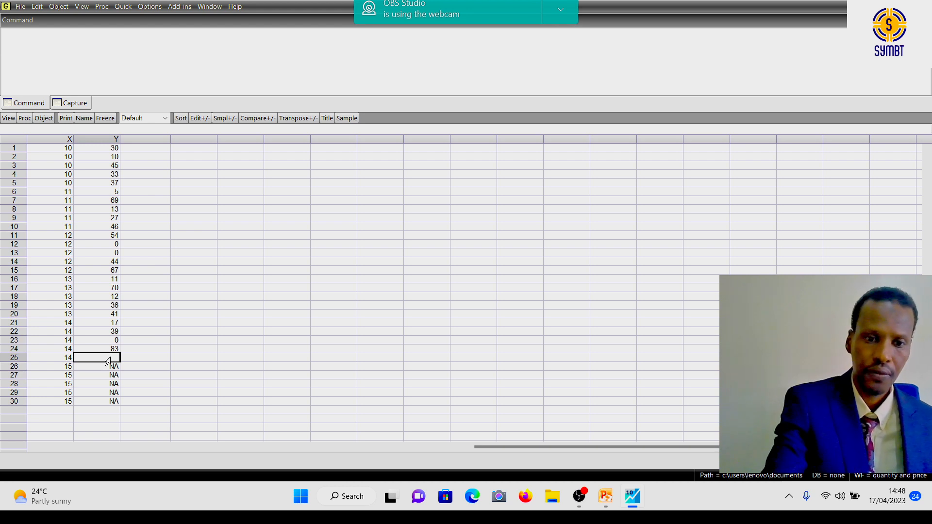
{"action": "type", "text": "46"}
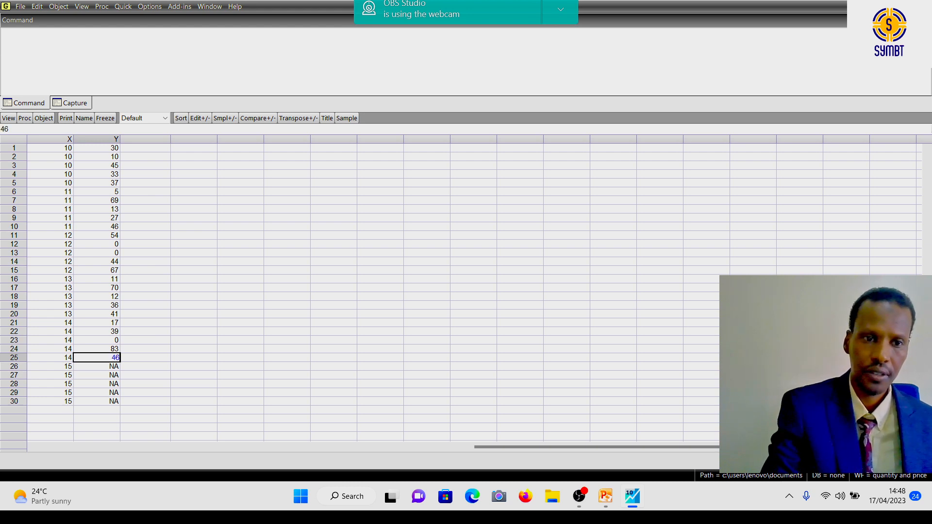
- Enter the values 60, 2, 12, 36 and 70 in series Y for observations 26 to 30
{"action": "left_click", "coordinate": [108, 367]}
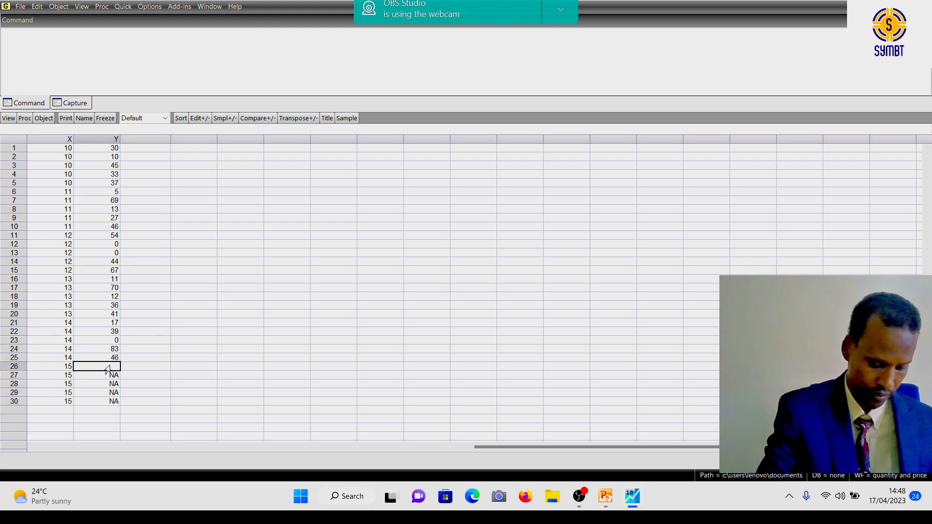
{"action": "type", "text": "60"}
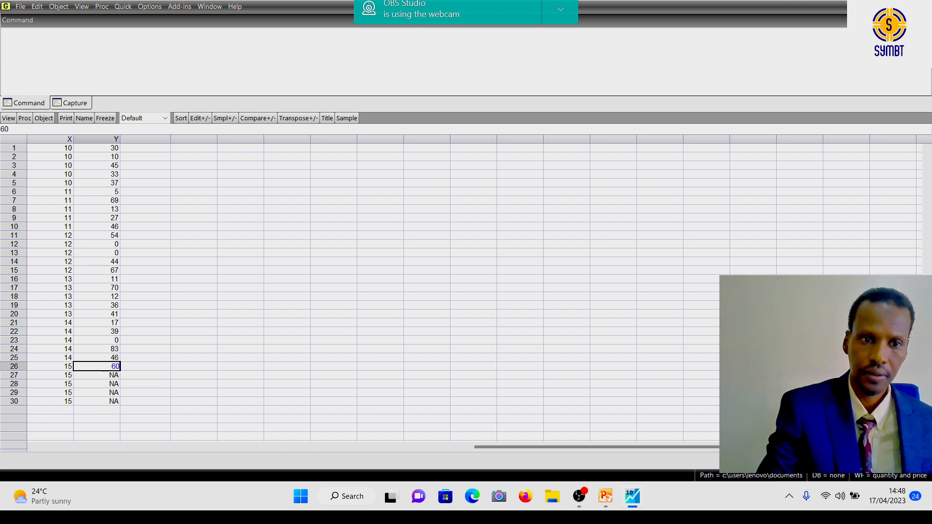
{"action": "left_click", "coordinate": [115, 378]}
{"action": "double_click", "coordinate": [113, 375]}
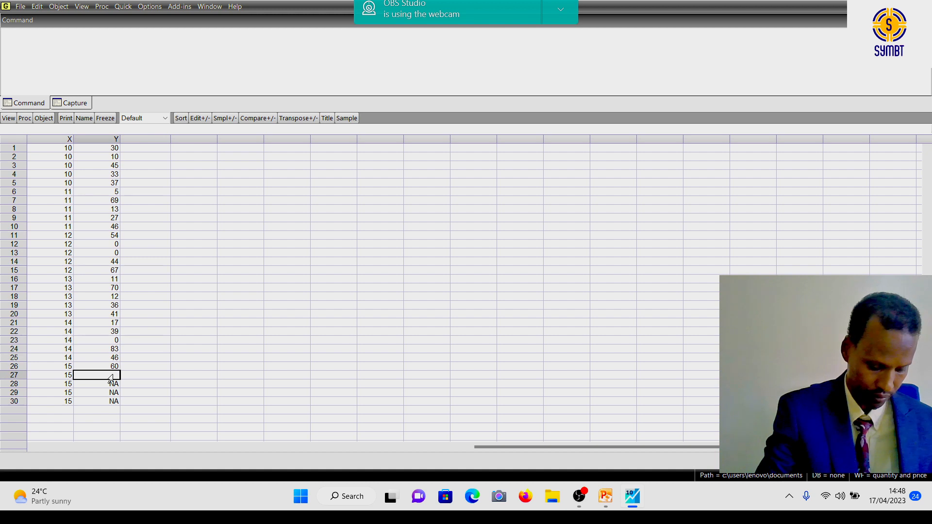
{"action": "type", "text": "2"}
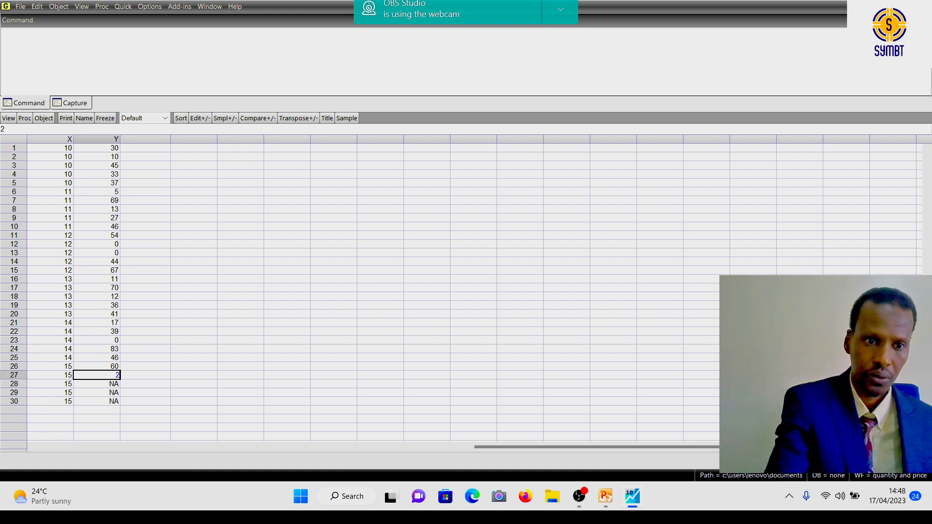
{"action": "left_click", "coordinate": [113, 385]}
{"action": "double_click", "coordinate": [110, 385]}
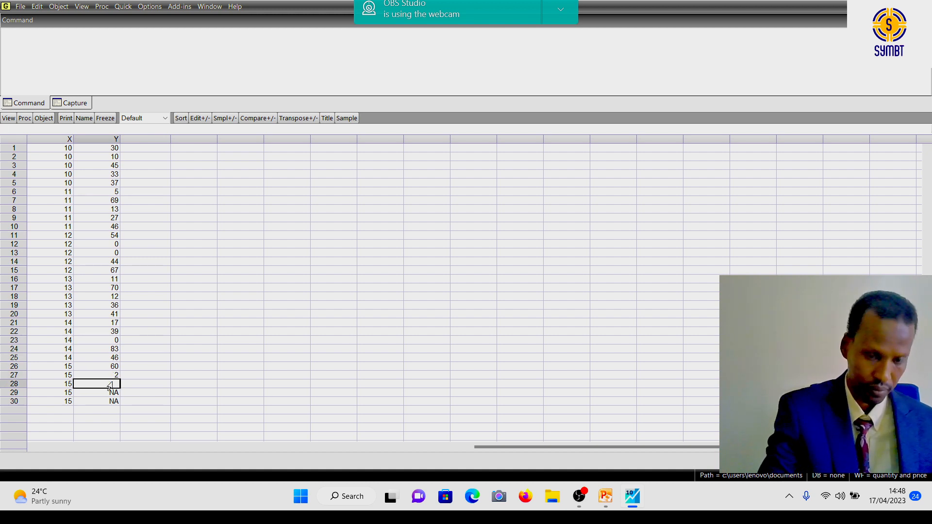
{"action": "type", "text": "12"}
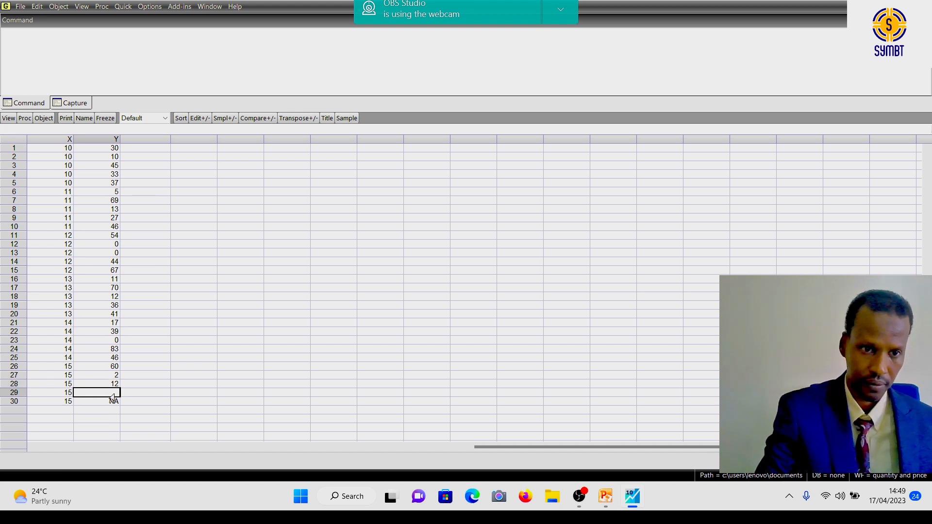
{"action": "double_click", "coordinate": [111, 394]}
{"action": "type", "text": "36"}
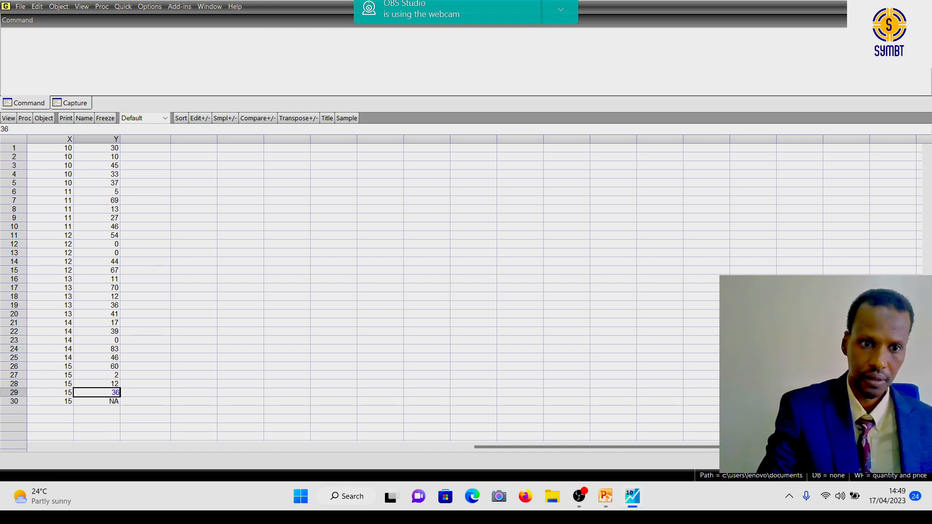
{"action": "double_click", "coordinate": [113, 404]}
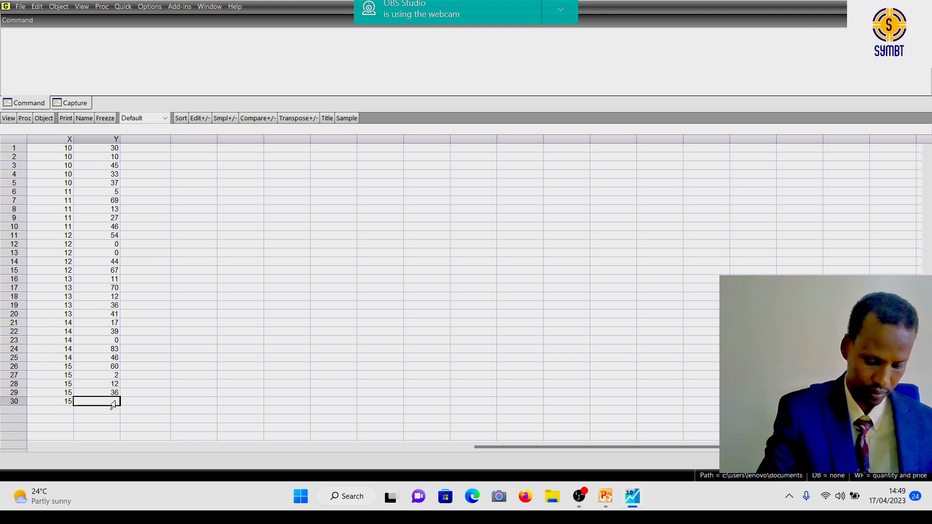
{"action": "type", "text": "70"}
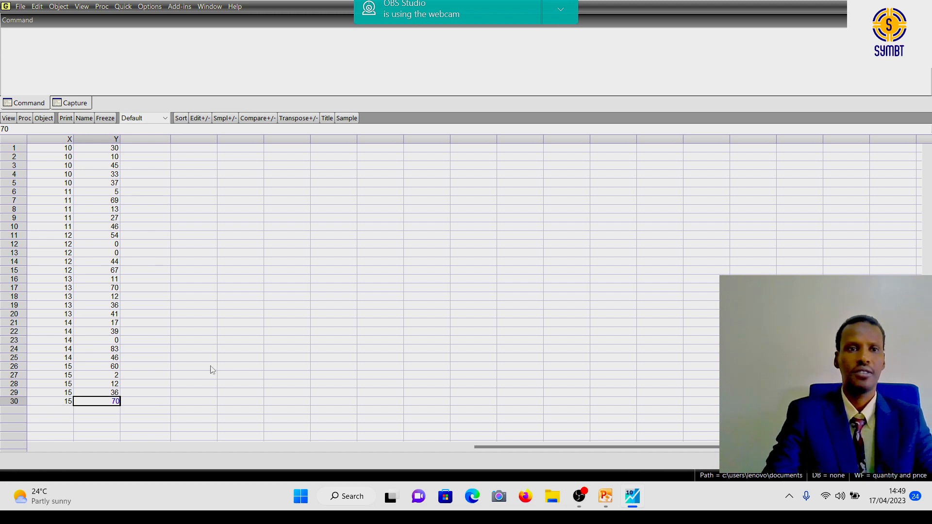
{"action": "left_click", "coordinate": [8, 119]}
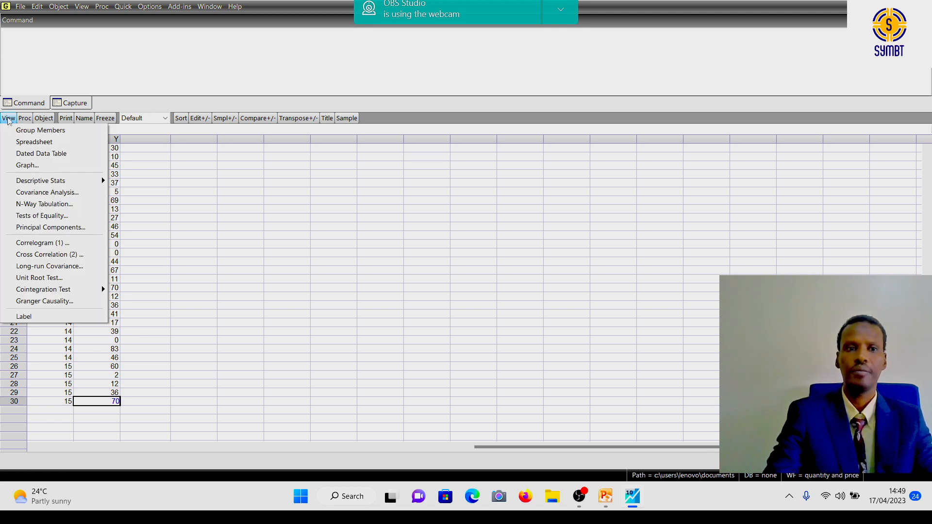
{"action": "mouse_move", "coordinate": [68, 182]}
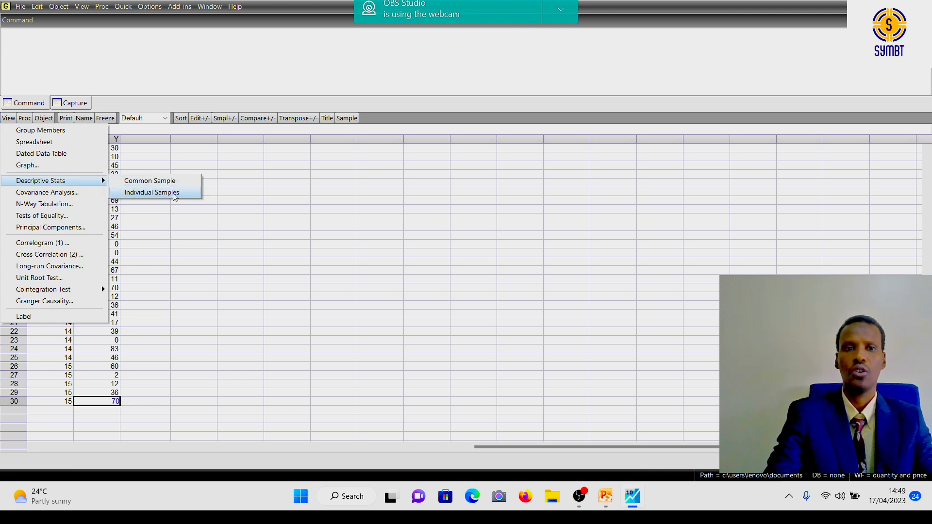
{"action": "left_click", "coordinate": [185, 247]}
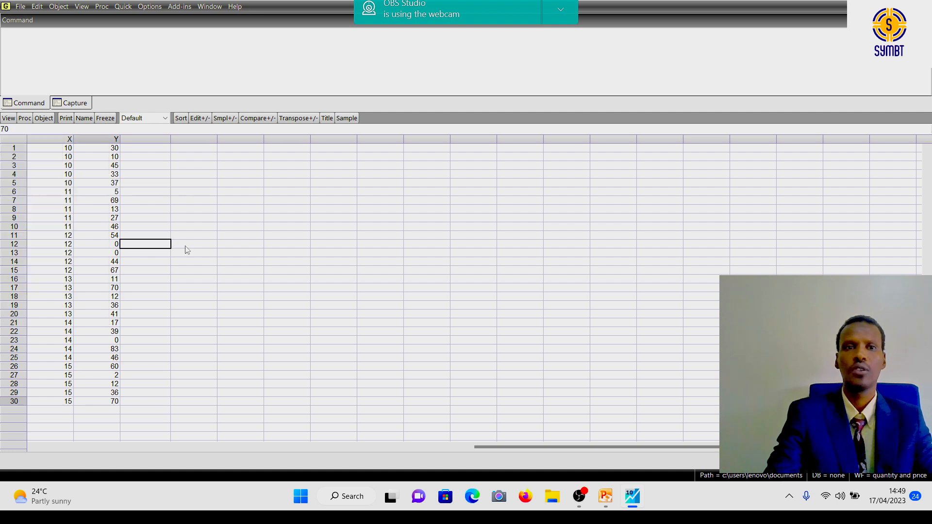
{"action": "left_click", "coordinate": [123, 8]}
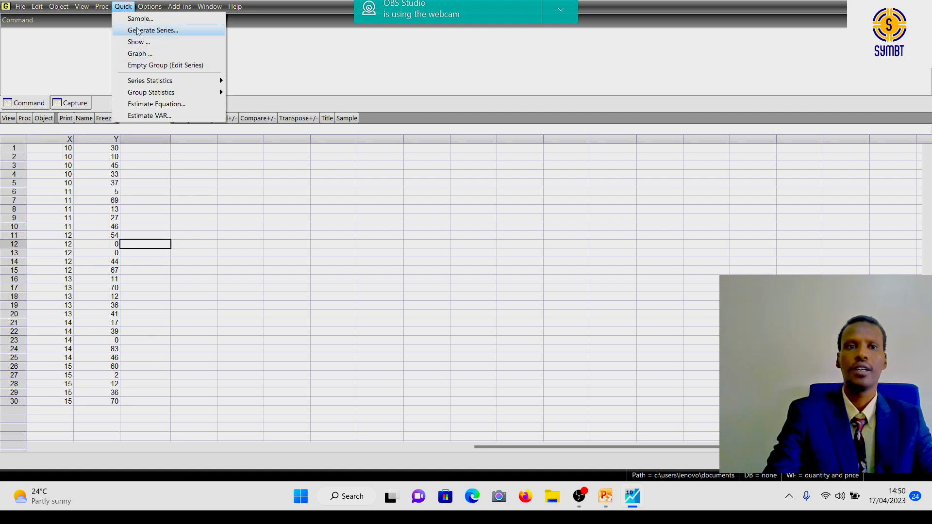
{"action": "mouse_move", "coordinate": [165, 97]}
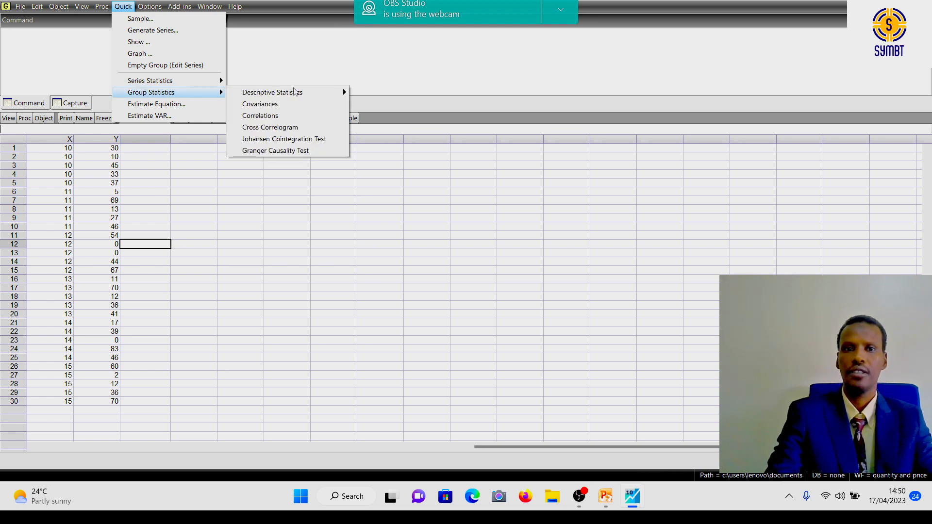
{"action": "mouse_move", "coordinate": [306, 94]}
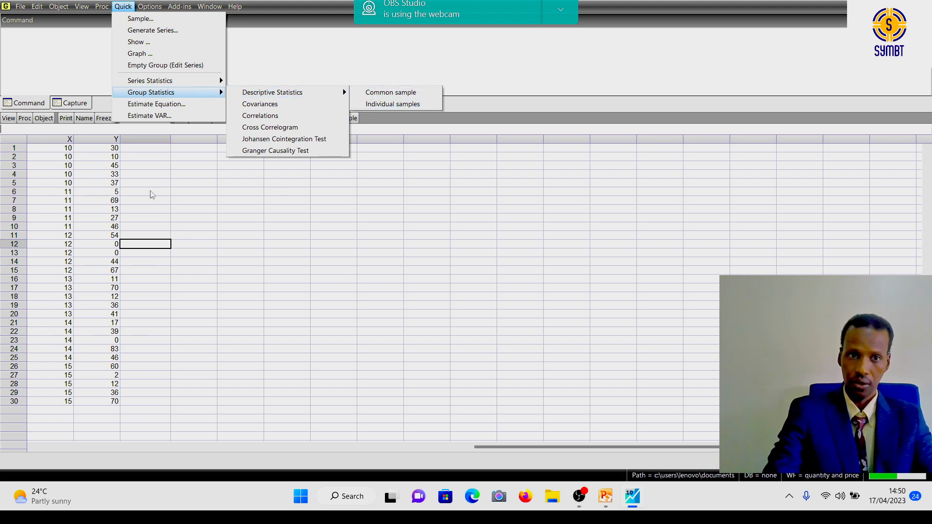
{"action": "left_click", "coordinate": [146, 226]}
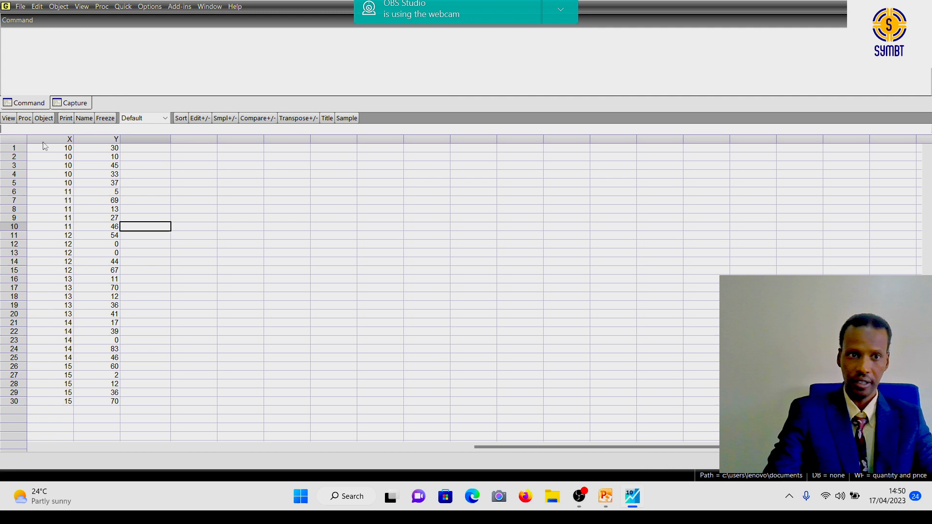
{"action": "left_click", "coordinate": [7, 119]}
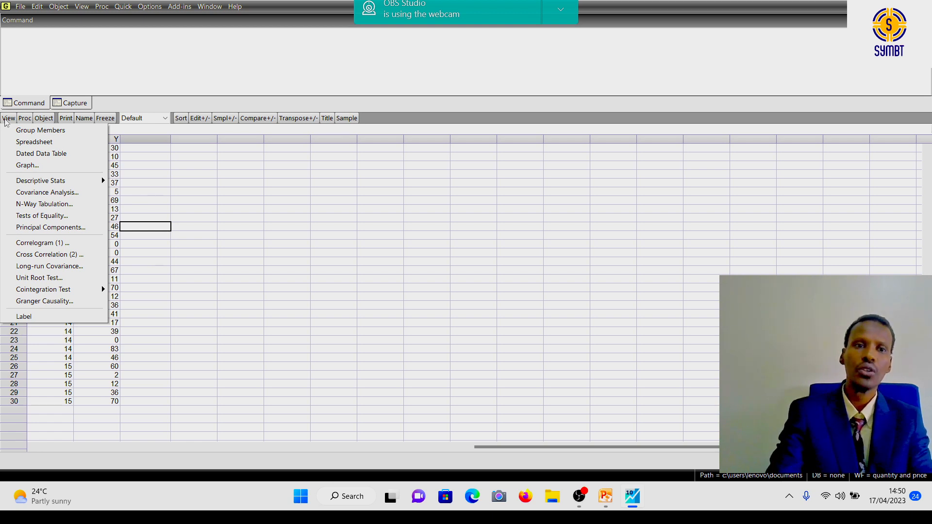
{"action": "mouse_move", "coordinate": [63, 184]}
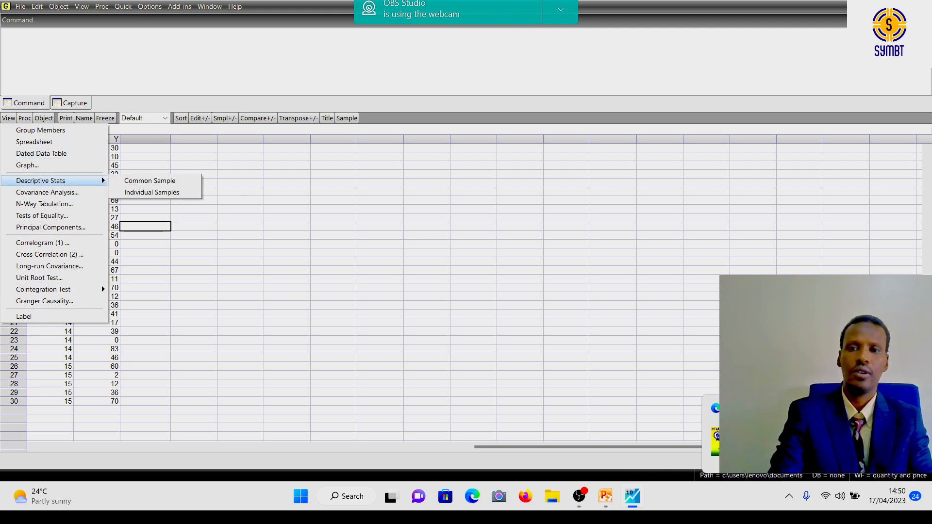
{"action": "key", "text": "Escape"}
{"action": "key", "text": "Escape"}
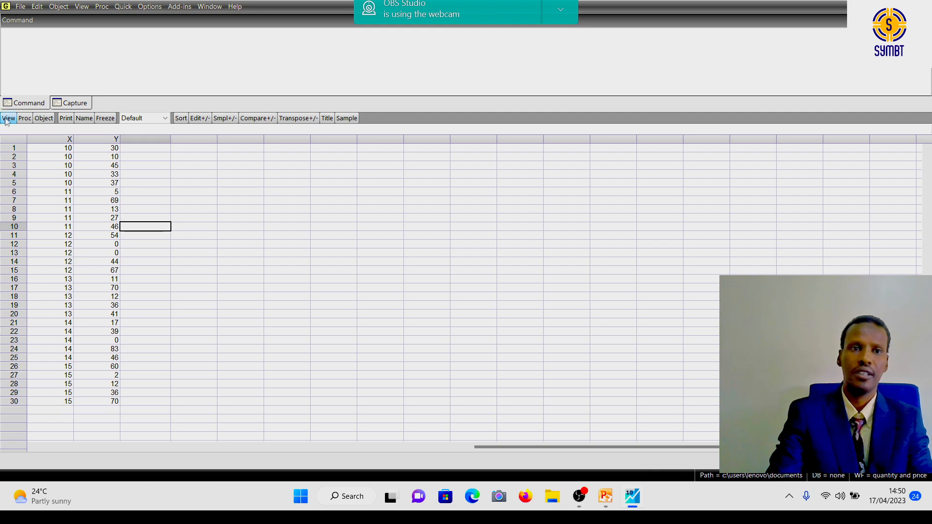
- Display the group's descriptive statistics for series X and Y using individual samples
{"action": "left_click", "coordinate": [8, 119]}
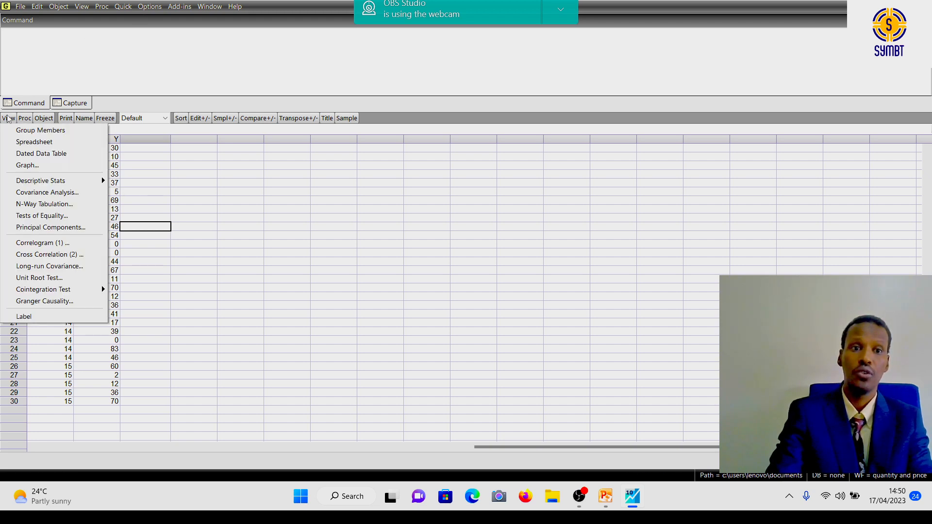
{"action": "mouse_move", "coordinate": [90, 185]}
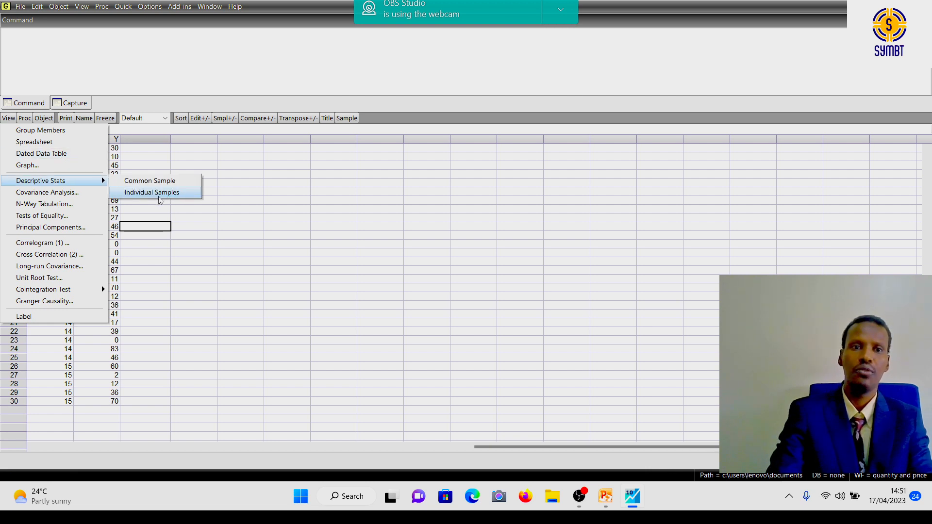
{"action": "left_click", "coordinate": [153, 192]}
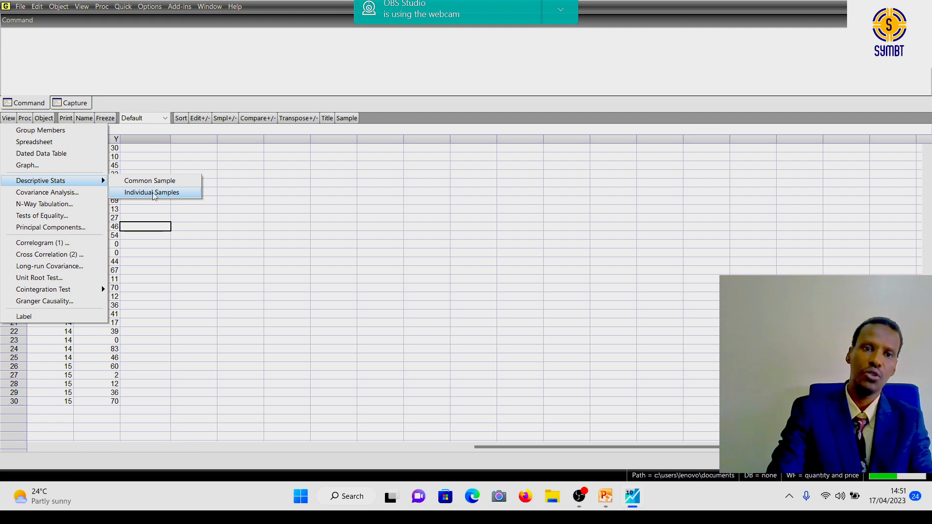